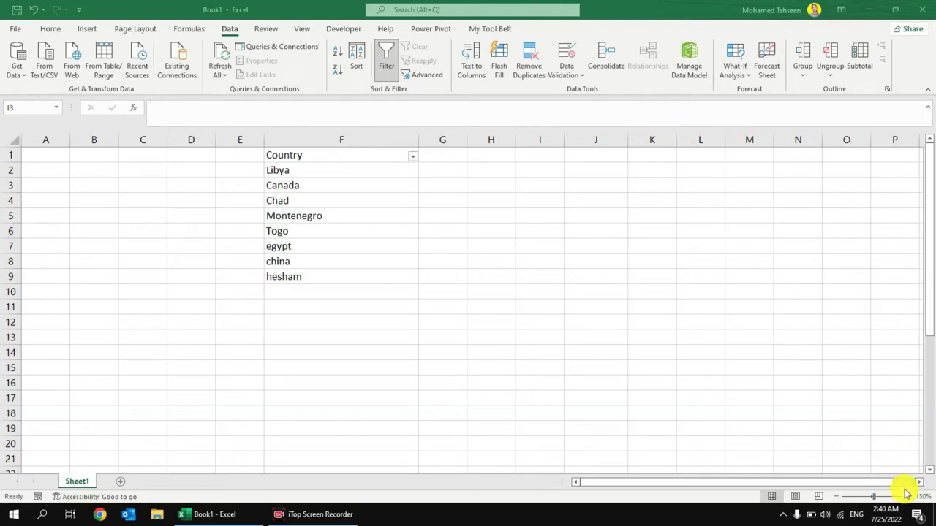
- Try a 1, 2 number series in column J, then clear column J
left_click(610, 290)
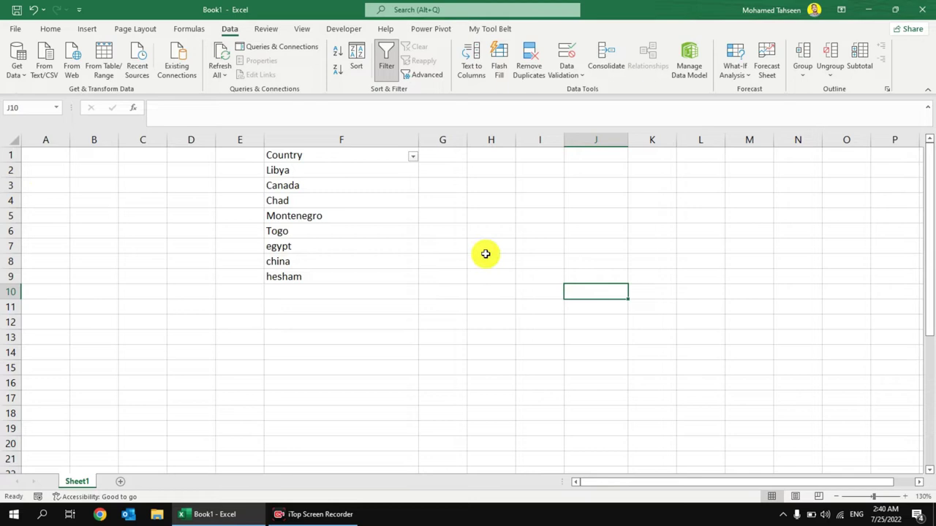
left_click(590, 174)
type("1")
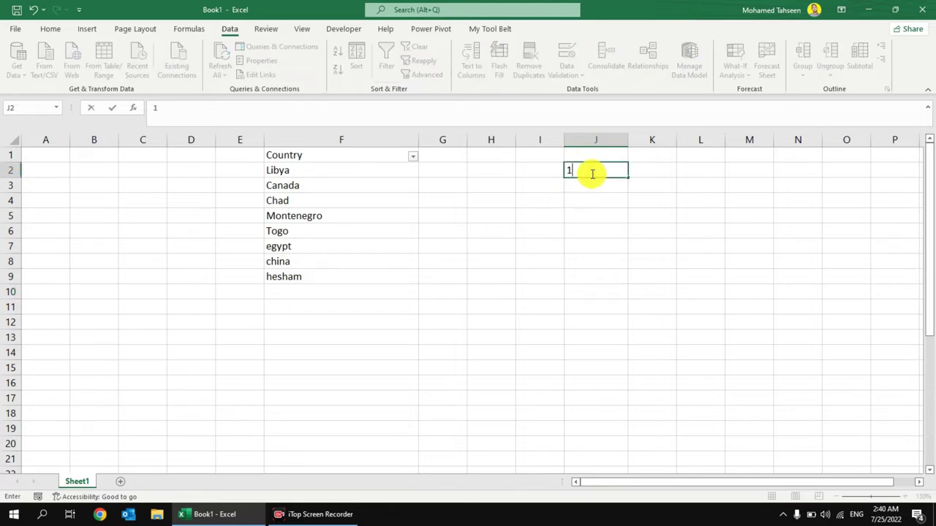
key("Return")
type("2")
key("Return")
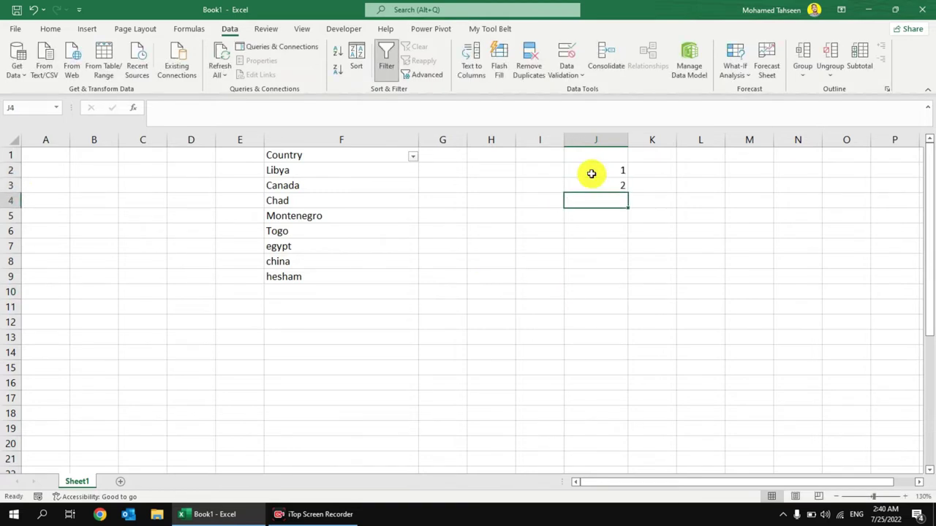
mouse_move(594, 173)
left_mouse_down()
mouse_move(639, 496)
mouse_move(640, 446)
left_mouse_up()
key("Up")
key("Down")
key("Down")
key("Down")
key("Down")
key("Down")
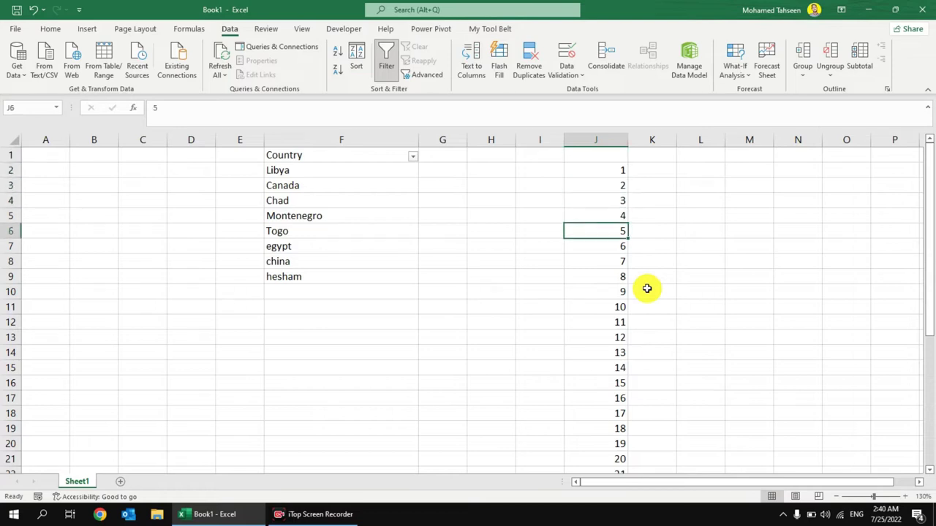
left_click(600, 134)
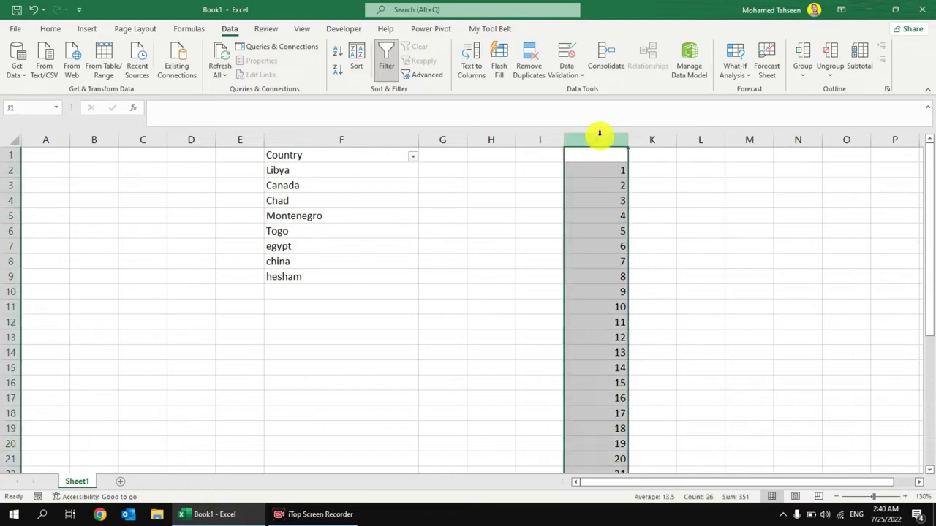
key("Delete")
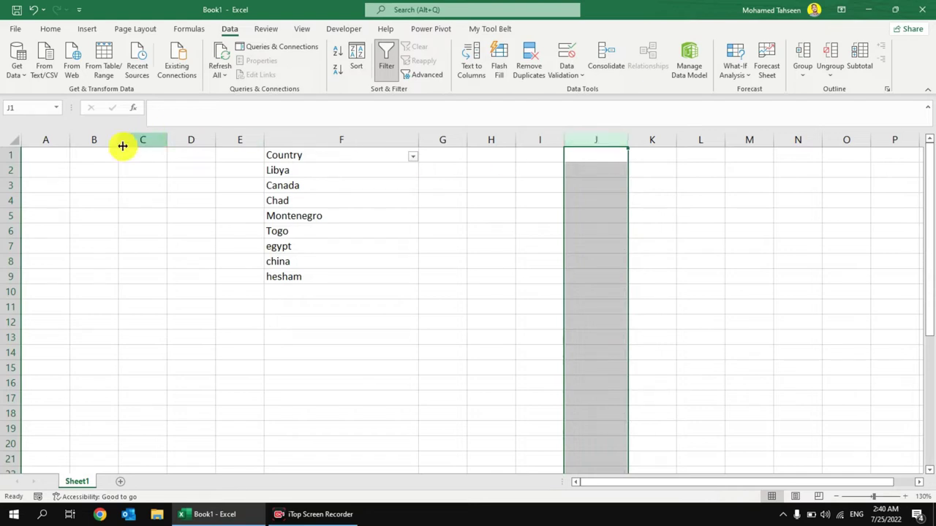
- Enter a 2500-row SEQUENCE formula in A1, inspect its spill, then delete it
left_click(46, 158)
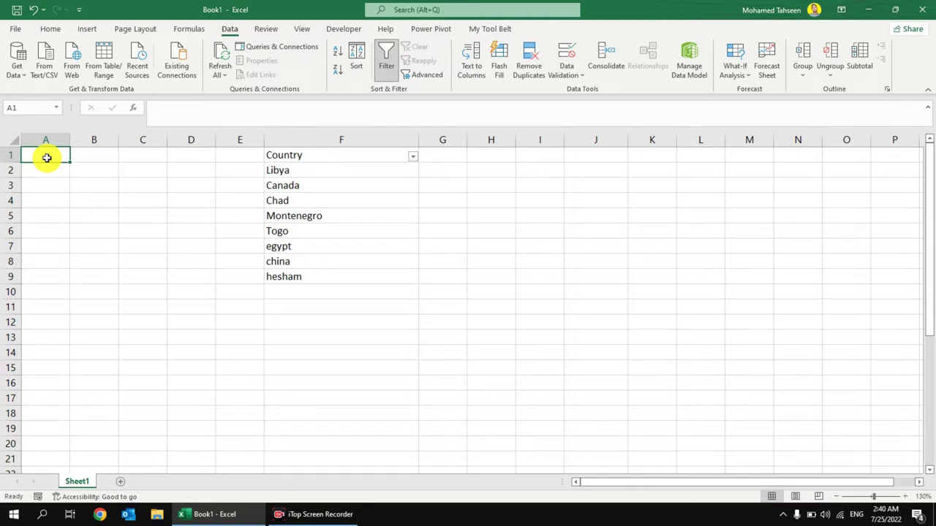
type("=seq")
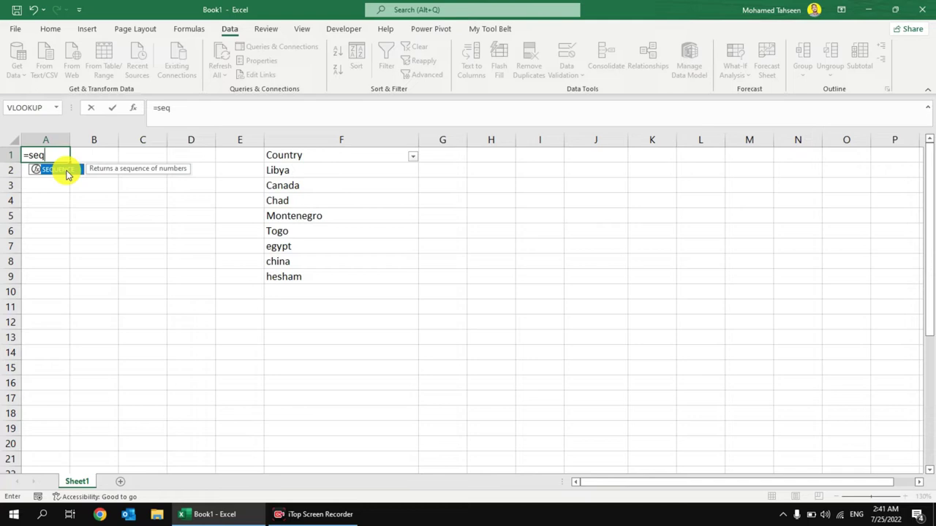
double_click(66, 173)
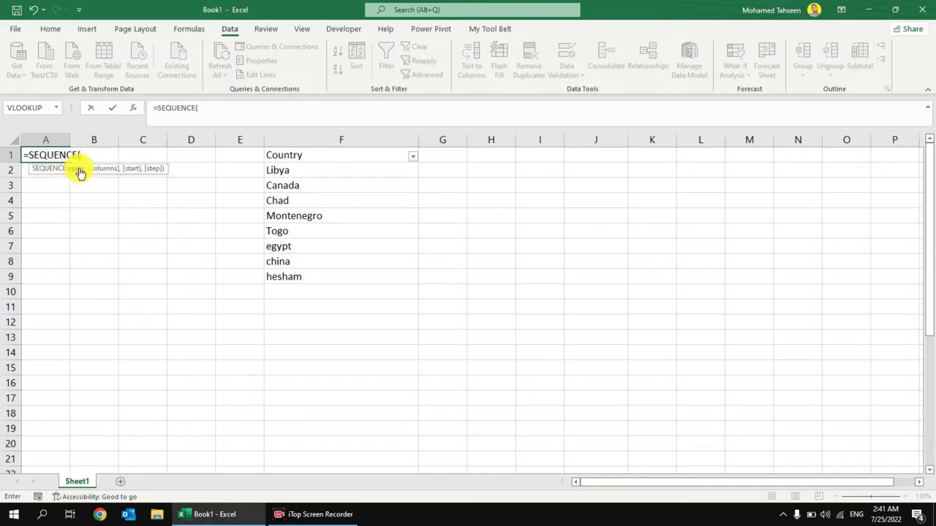
type("1")
key("BackSpace")
type("2500")
type(")")
key("Return")
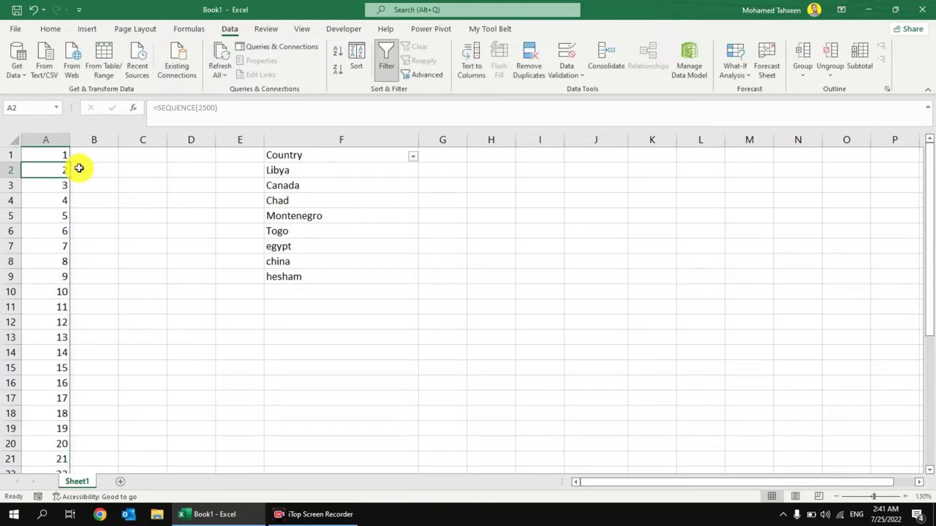
key("ctrl+Down")
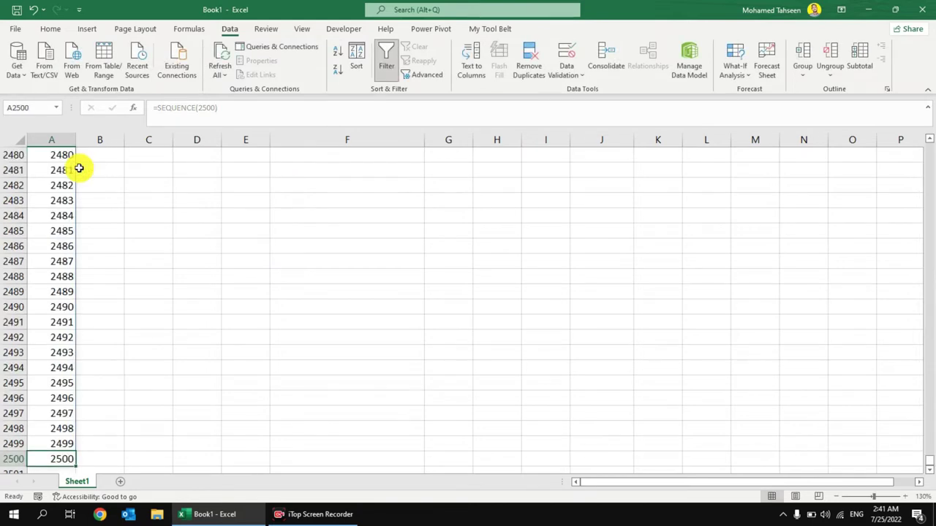
key("ctrl+Up")
key("Delete")
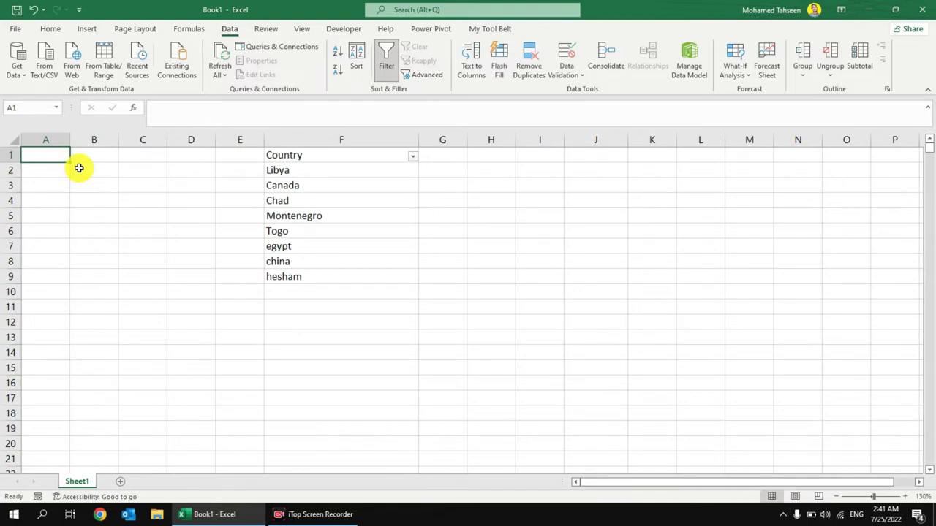
- Enter =SEQUENCE(2500,3) in A1, check it ends at 7500 in row 2500, then clear it
type("=seq")
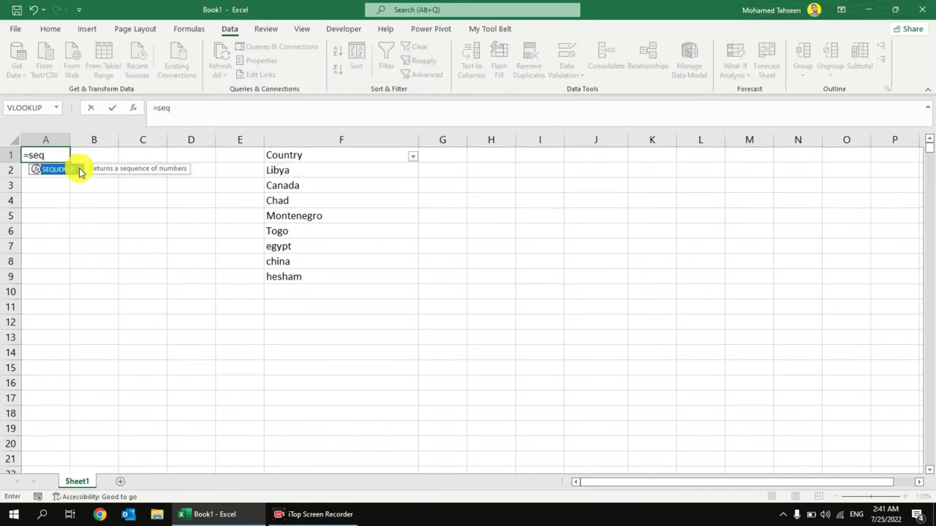
double_click(68, 170)
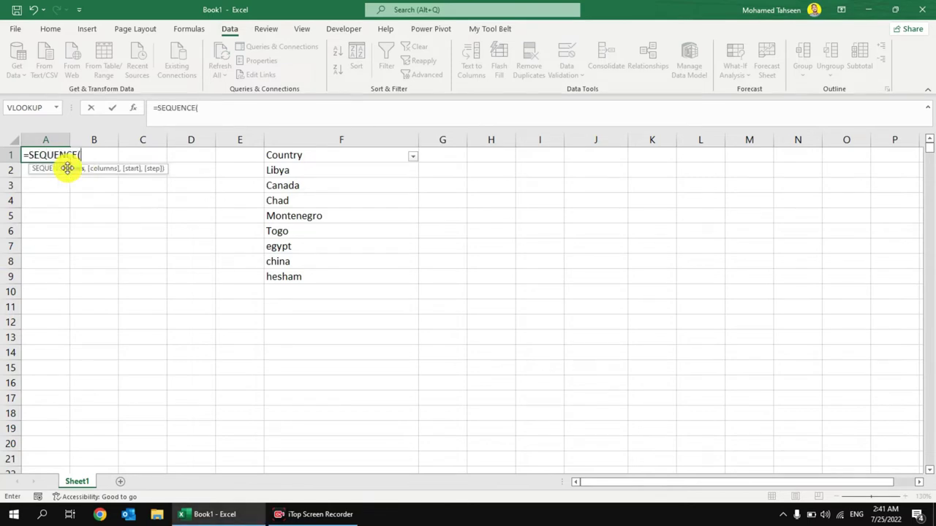
type("2500")
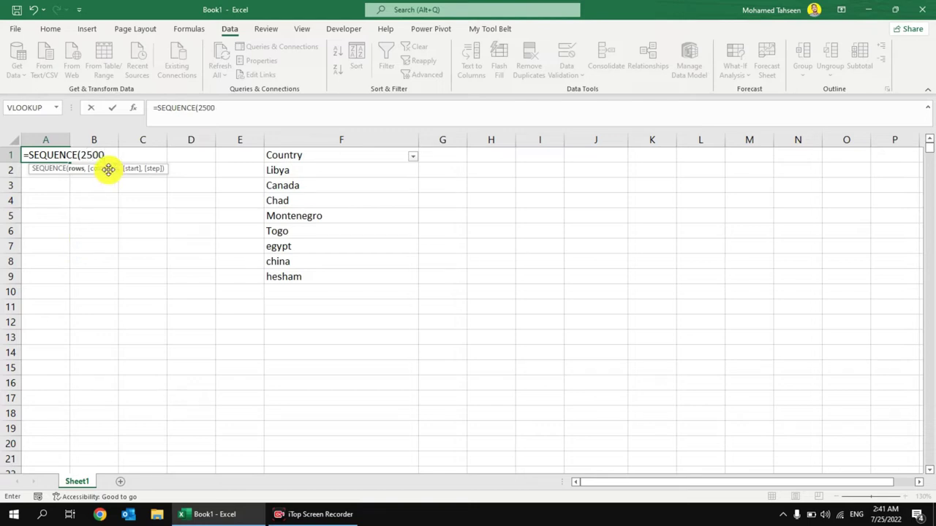
type(",")
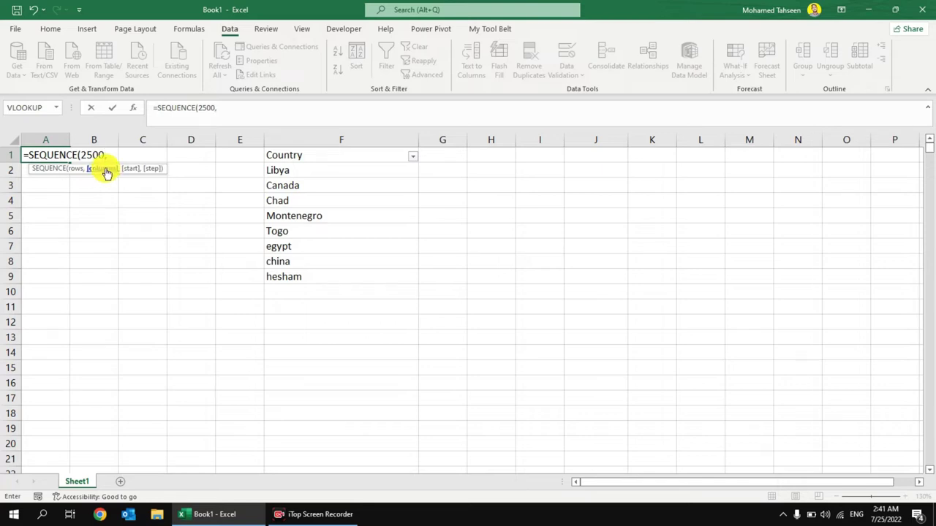
type("3")
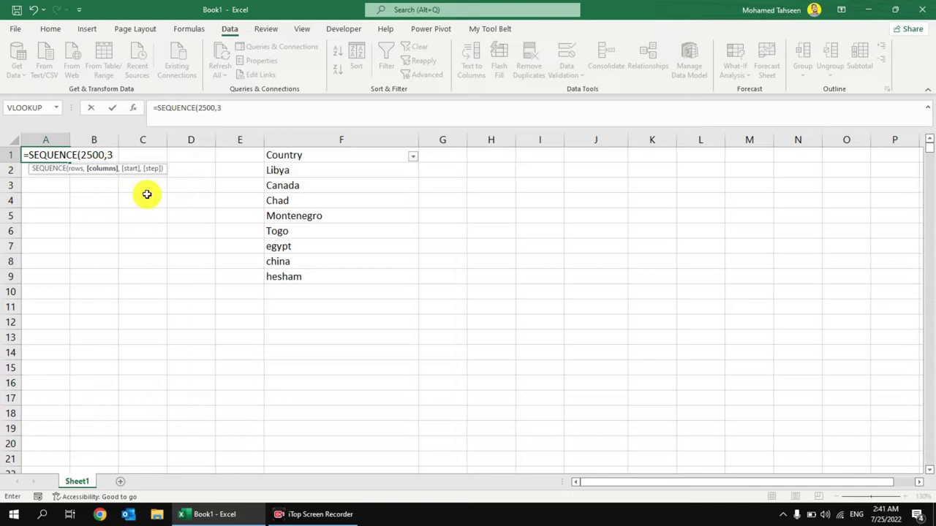
type(")")
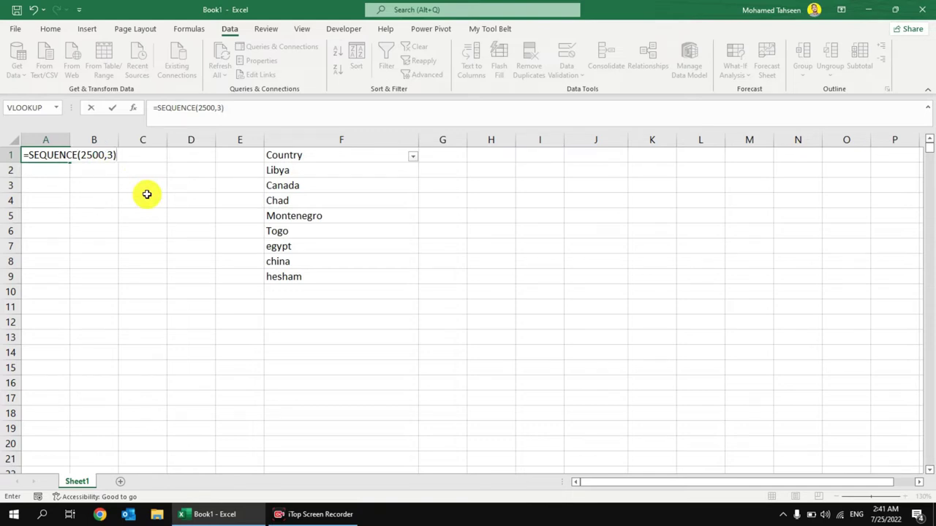
key("Return")
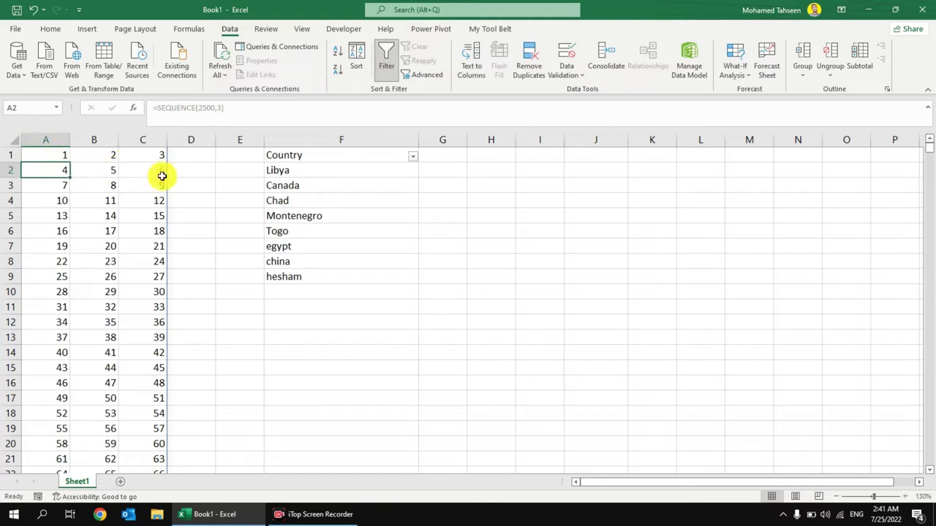
key("ctrl+Down")
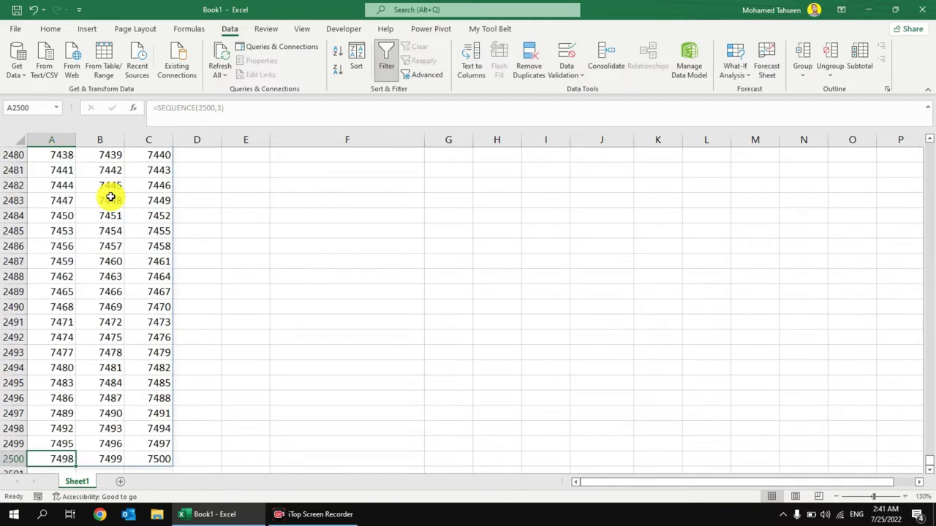
key("Right")
key("Right")
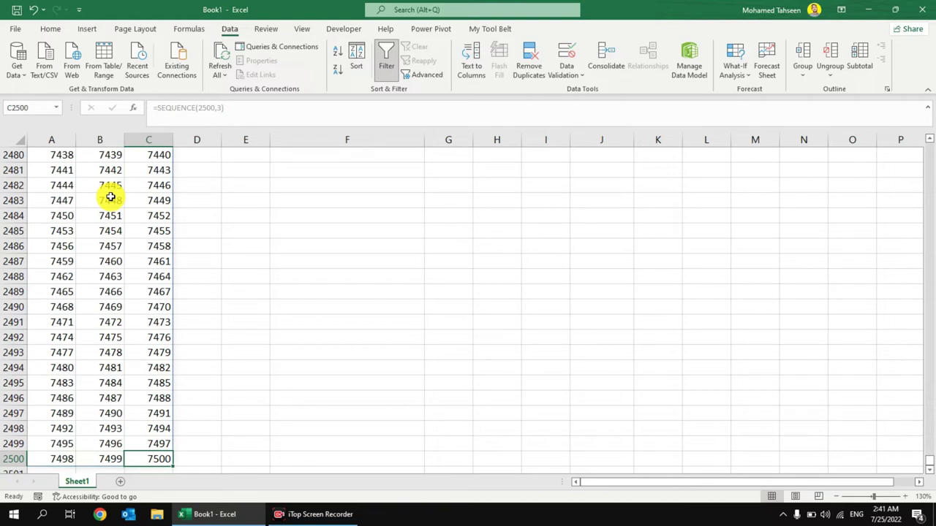
left_click(14, 456)
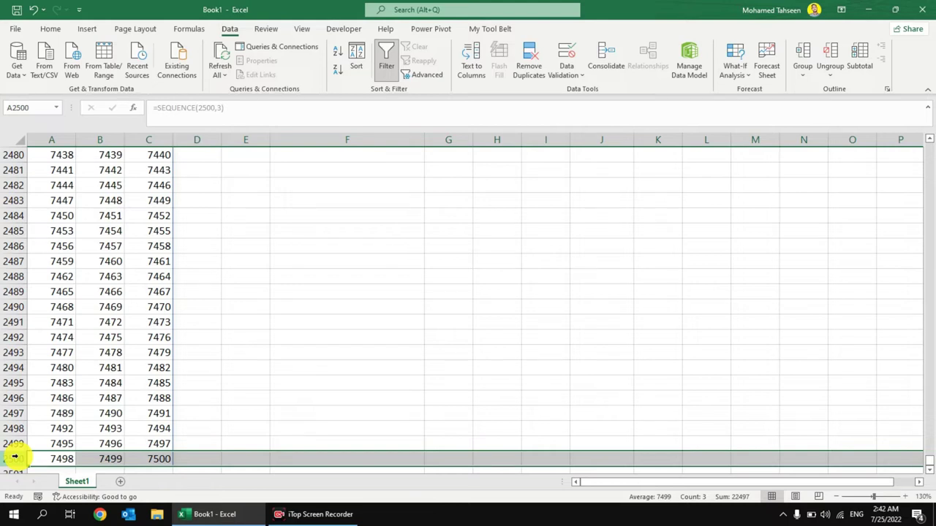
key("ctrl+Home")
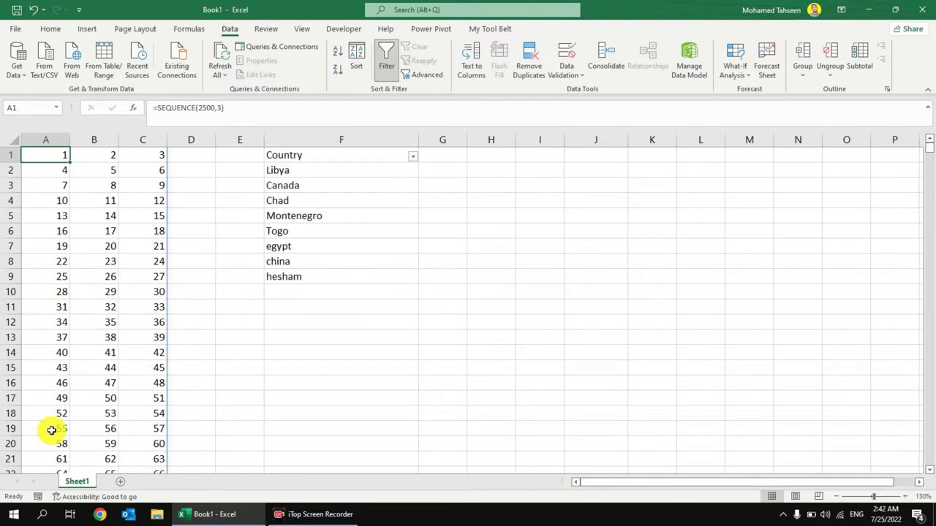
key("Delete")
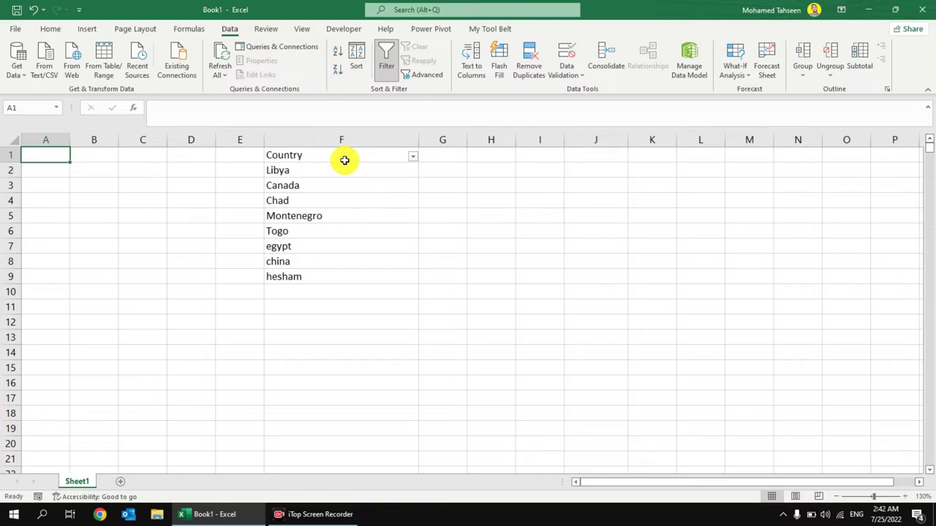
- Enter 100 and 101 in G2:G3 beside the countries and select both as a series
left_click(320, 296)
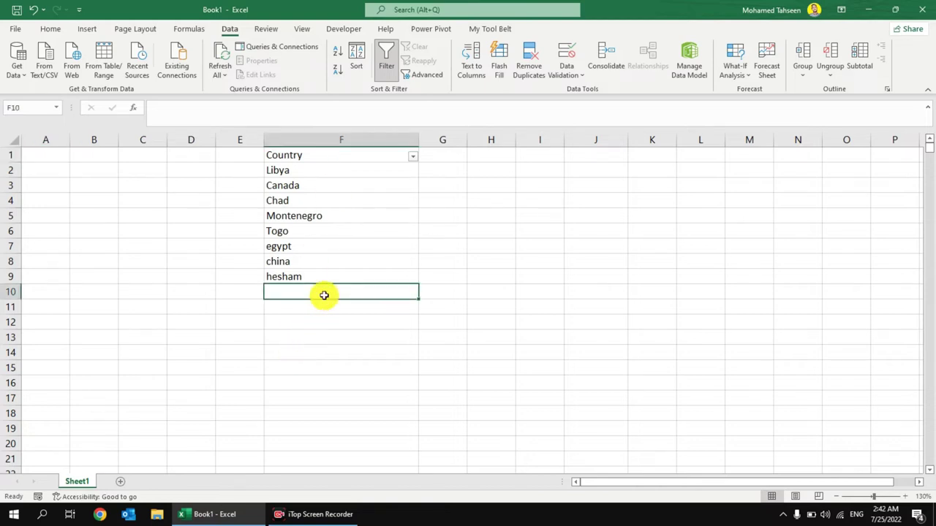
left_click(444, 167)
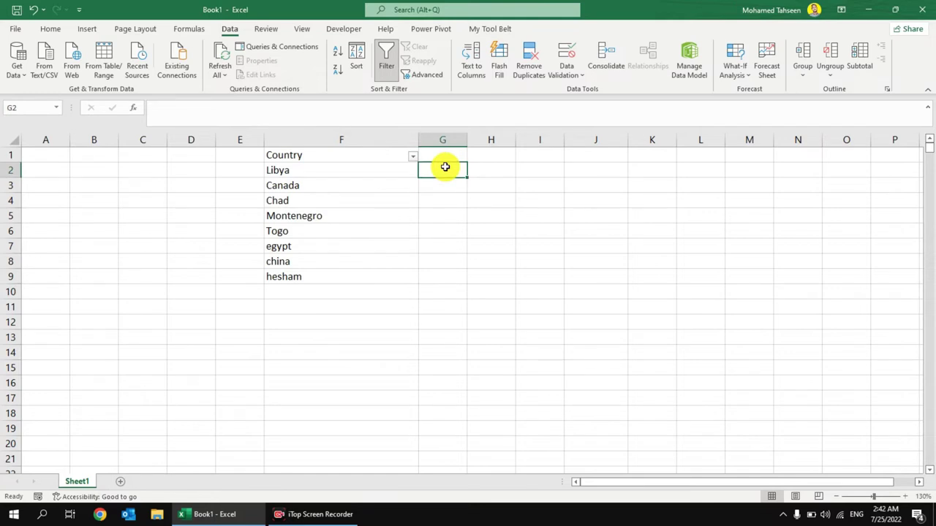
type("100")
key("Return")
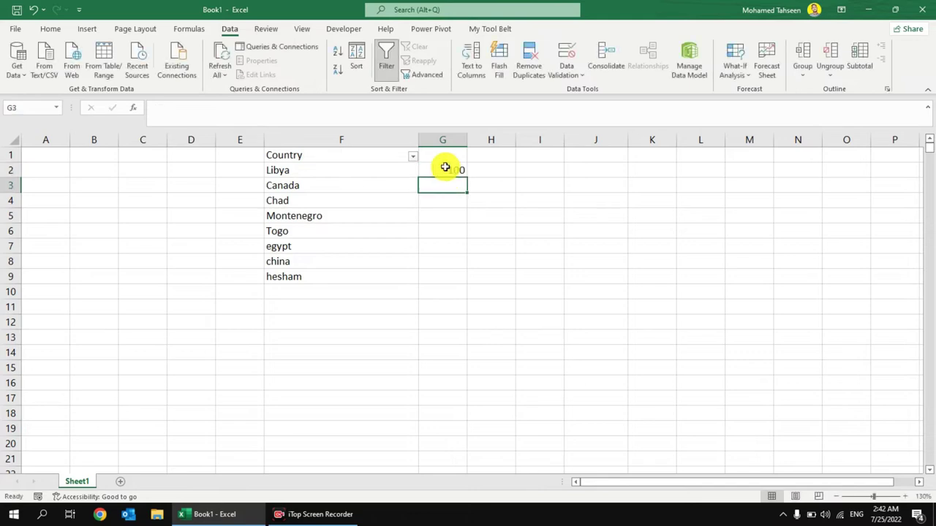
type("101")
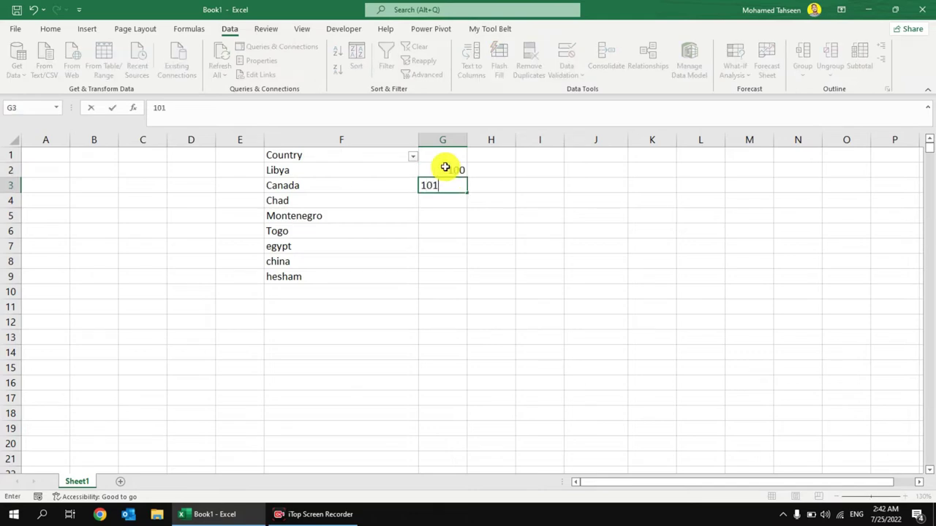
key("Return")
left_click_drag(445, 167, 460, 276)
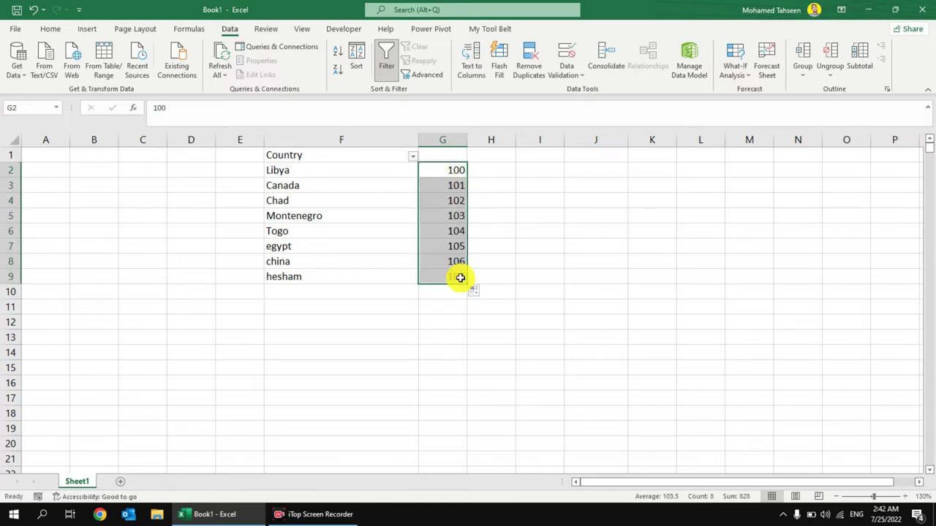
- Start an entry under the country list, then erase it and leave the cell empty
left_click(300, 291)
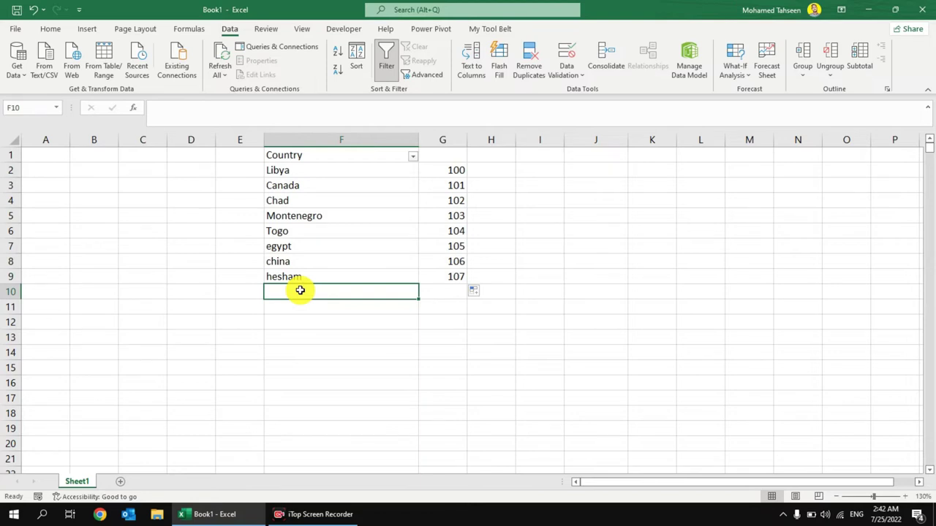
type("e")
key("BackSpace")
key("BackSpace")
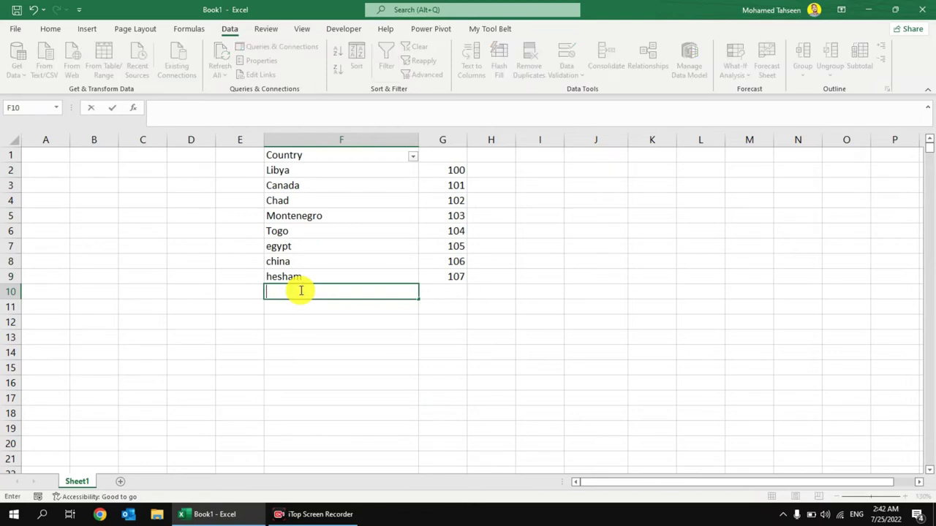
left_click(442, 290)
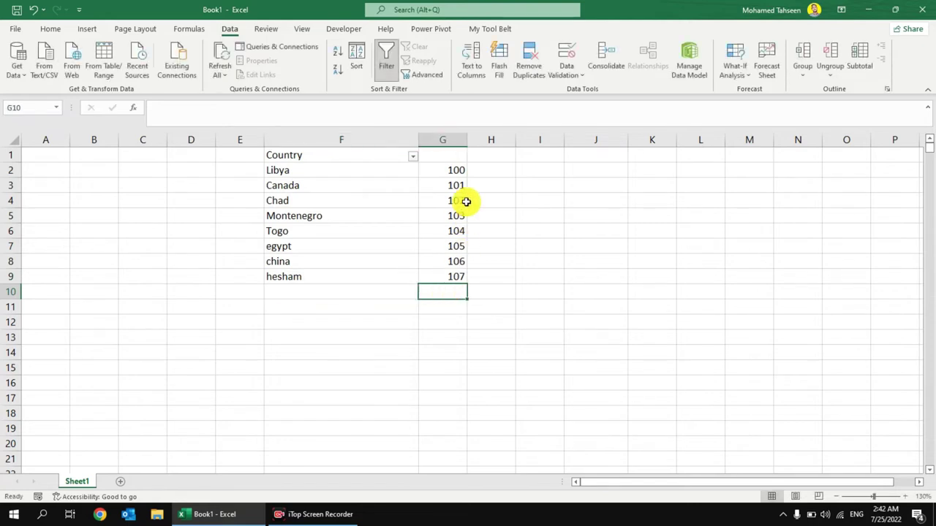
- Clear column G and enter =SEQUENCE(300,1,100,1) in G2
left_click(454, 144)
key("Delete")
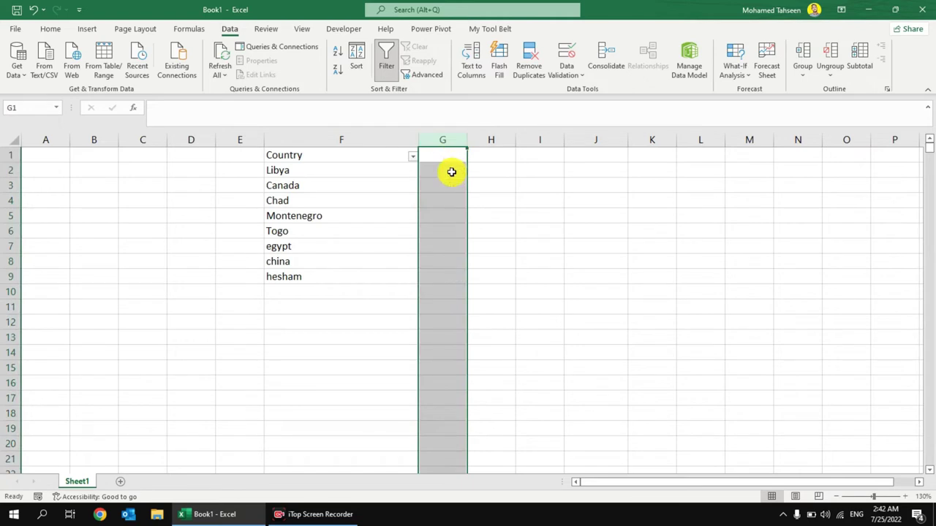
left_click(451, 171)
type("=")
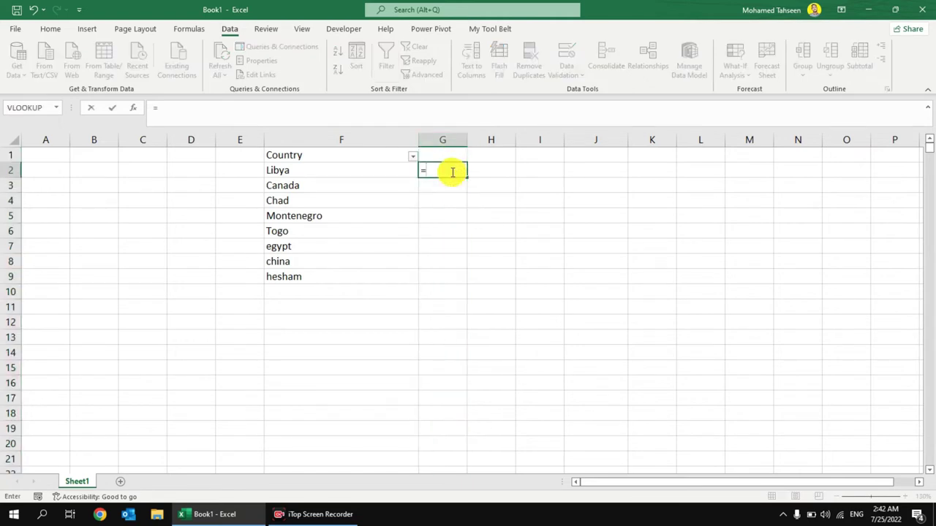
type("seq")
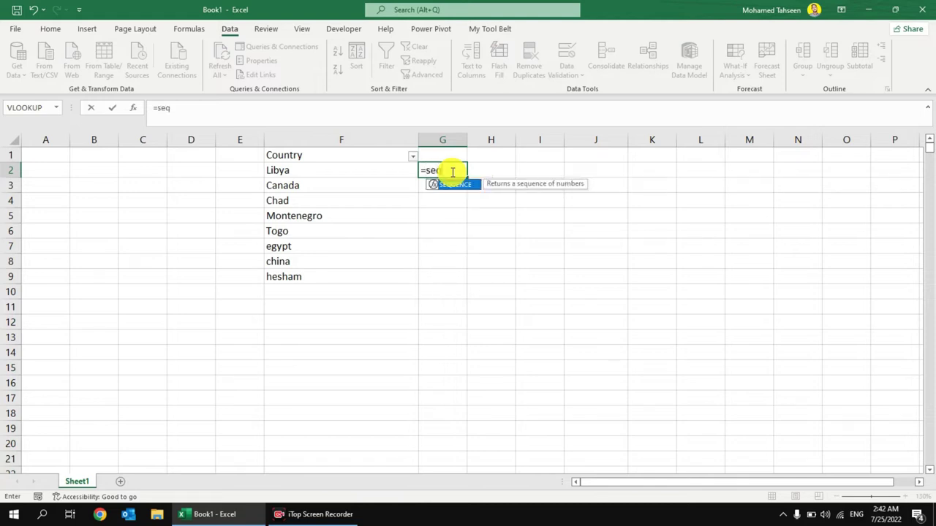
key("Tab")
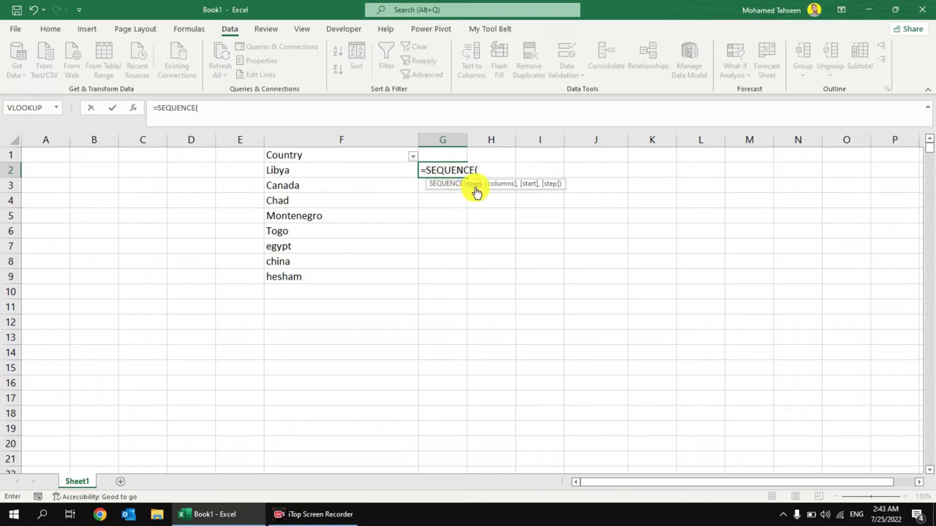
type("300")
type(",")
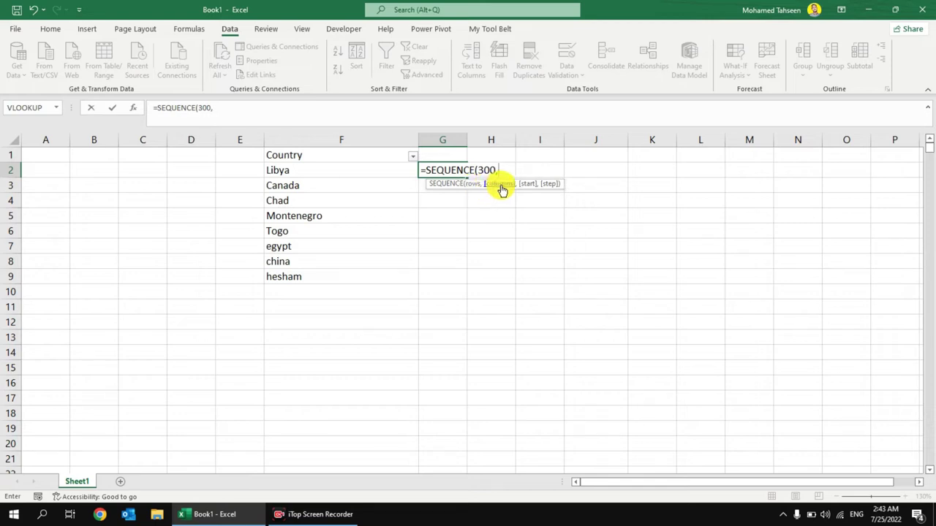
type("1,")
type("100,")
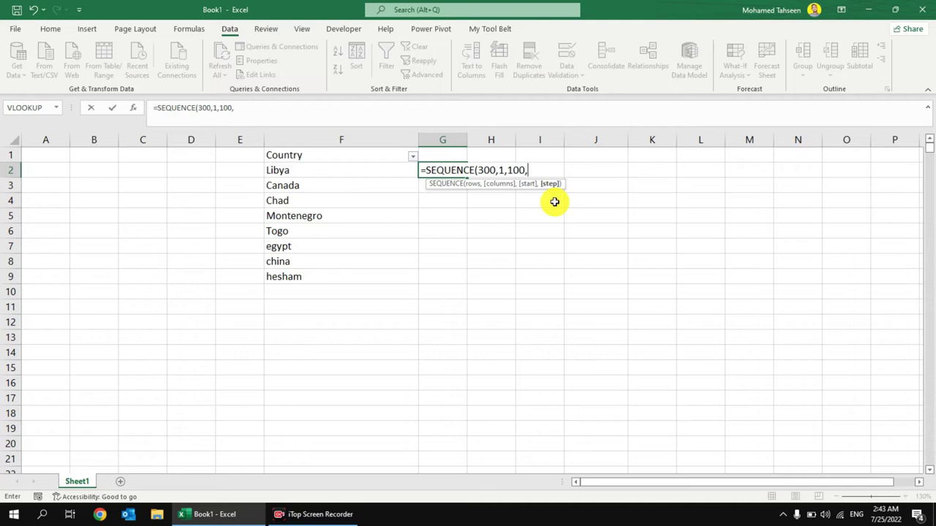
type("1")
type(")")
key("Return")
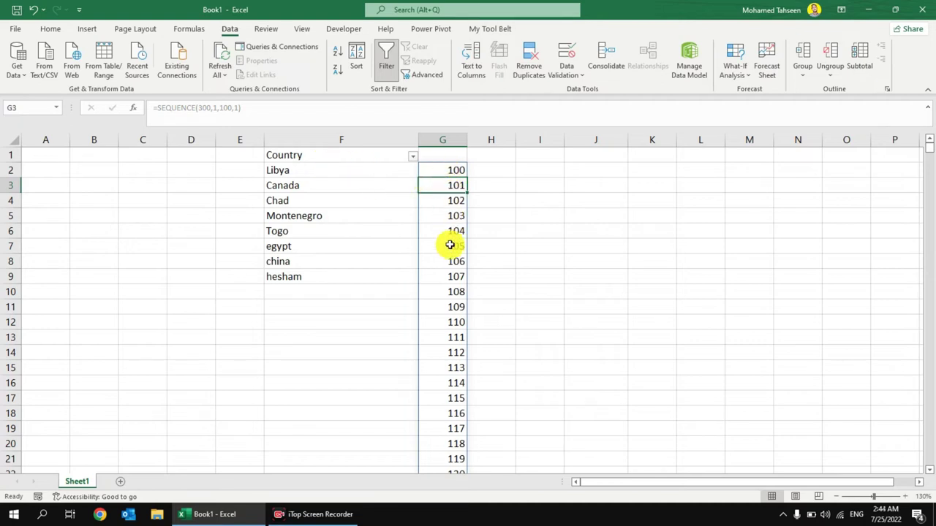
- Add aswan in F10 under the countries, replacing an accidental chad entry
left_click(301, 291)
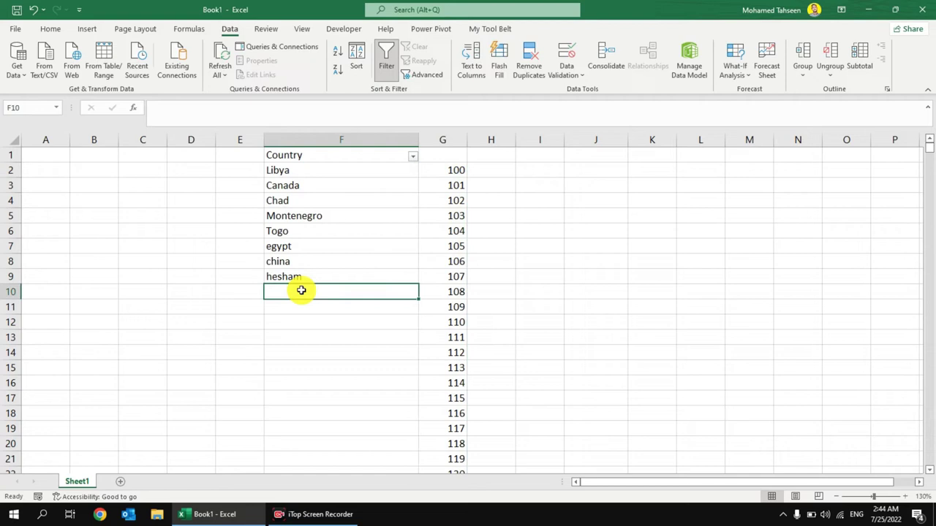
type("chad")
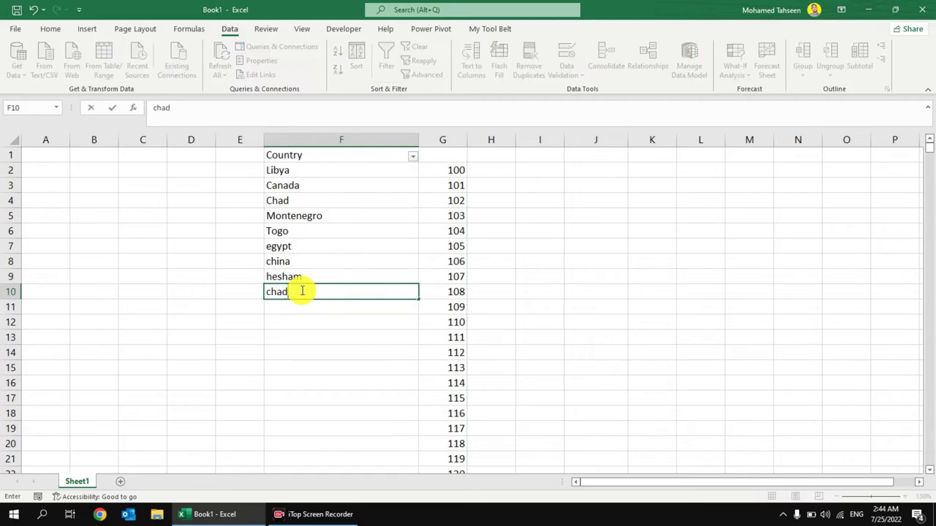
key("Return")
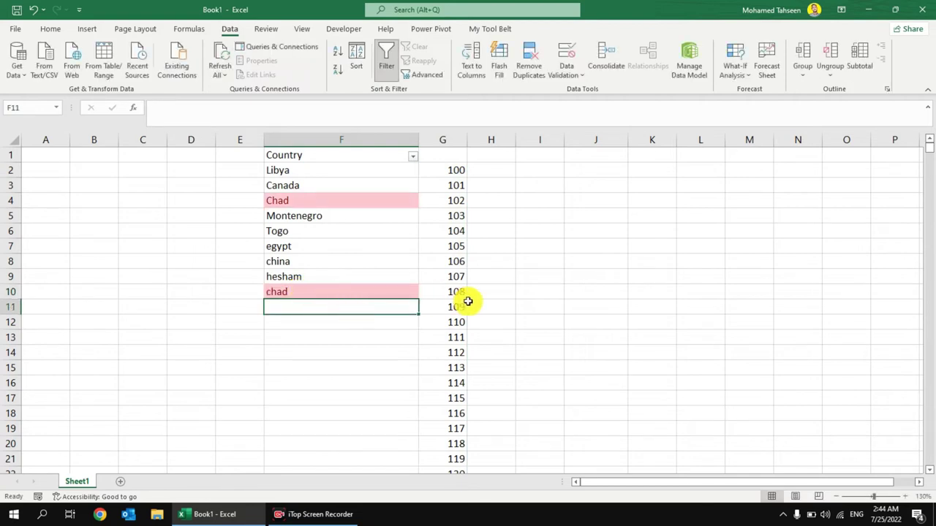
left_click(356, 287)
key("Delete")
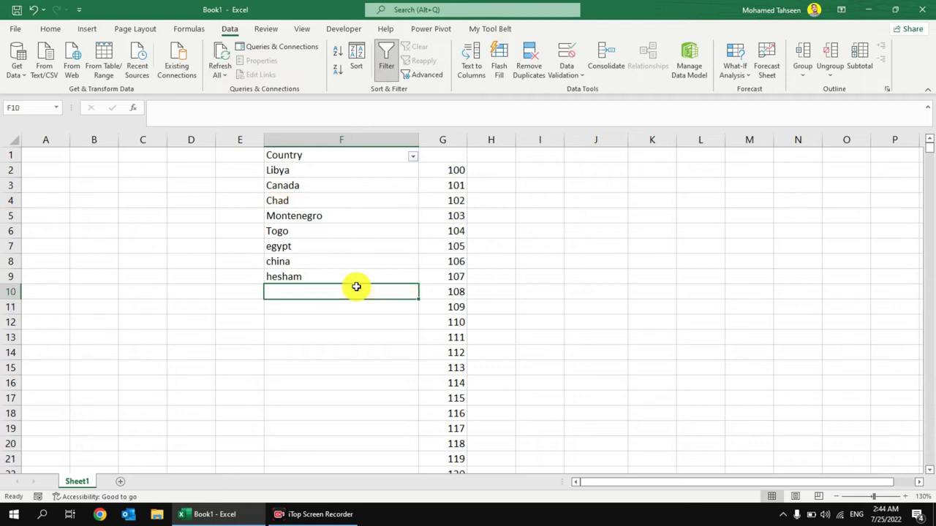
type("aswan")
key("Return")
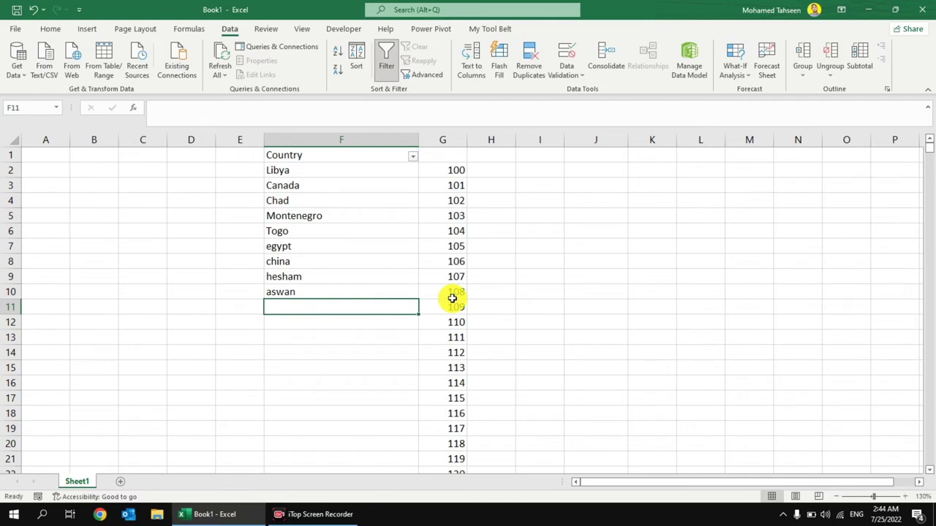
- Check how far the SEQUENCE spill runs in column G, then delete the formula from G2
left_click(348, 349)
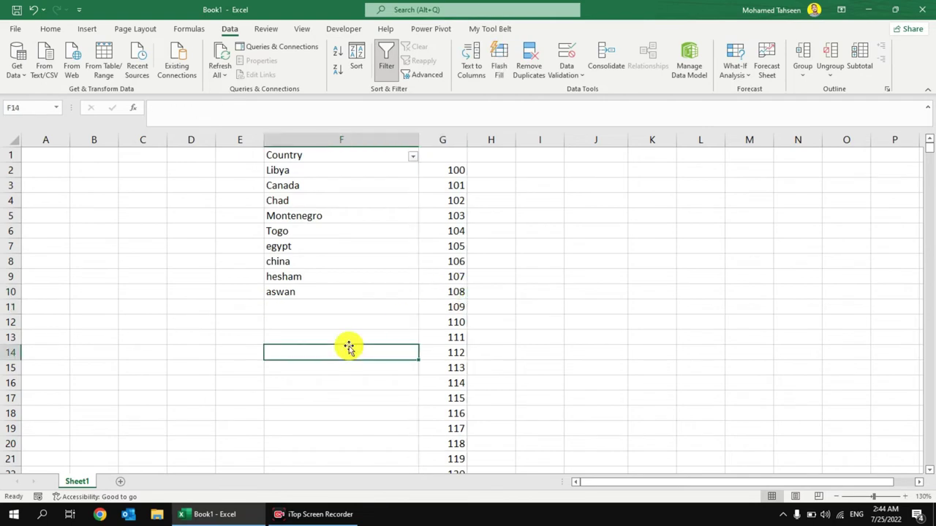
key("Right")
key("ctrl+Down")
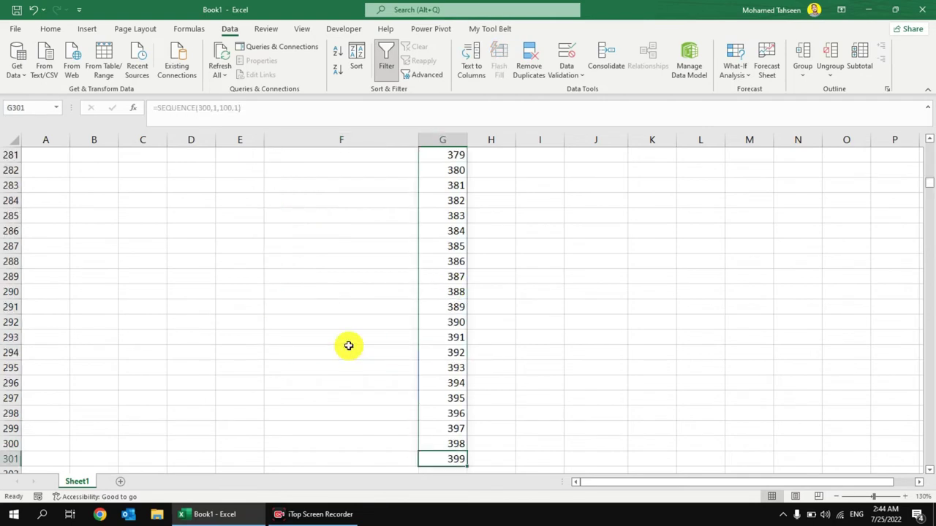
key("ctrl+Up")
key("Up")
key("Down")
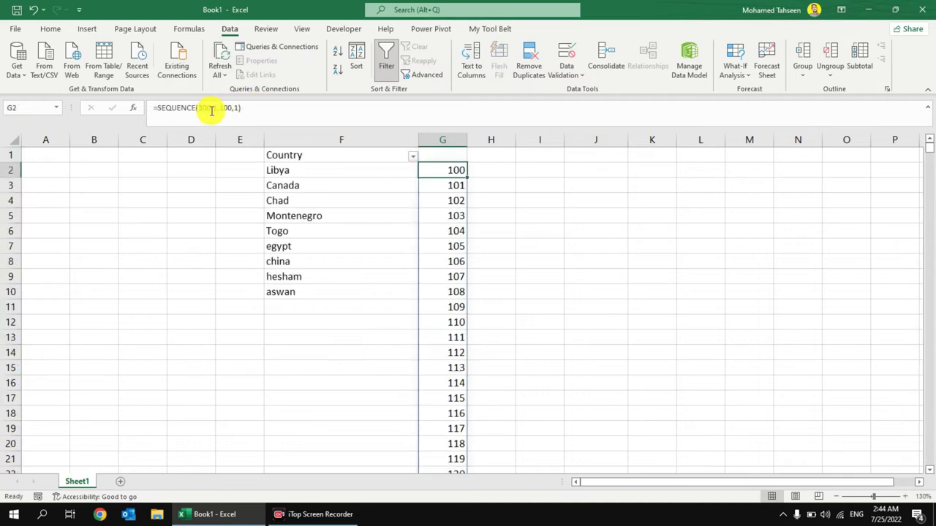
left_click(211, 108)
key("Escape")
key("Down")
key("ctrl+Down")
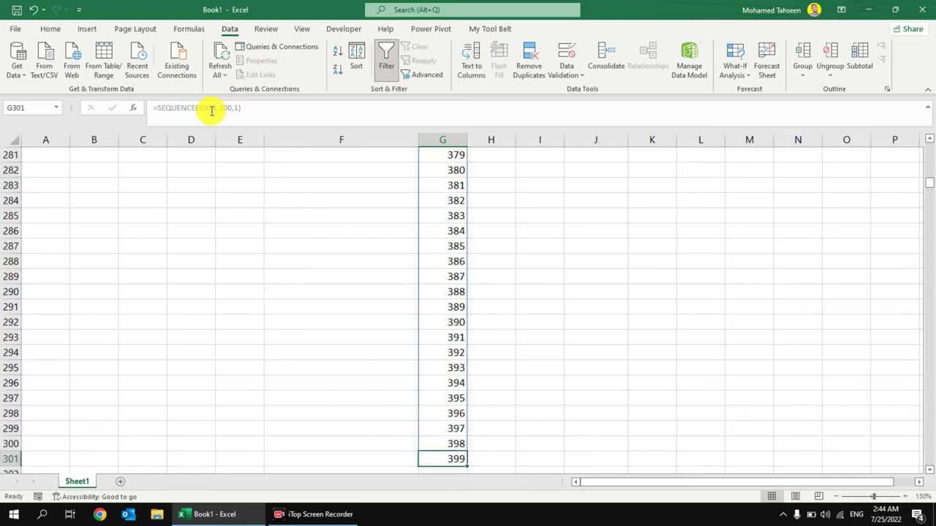
key("ctrl+Up")
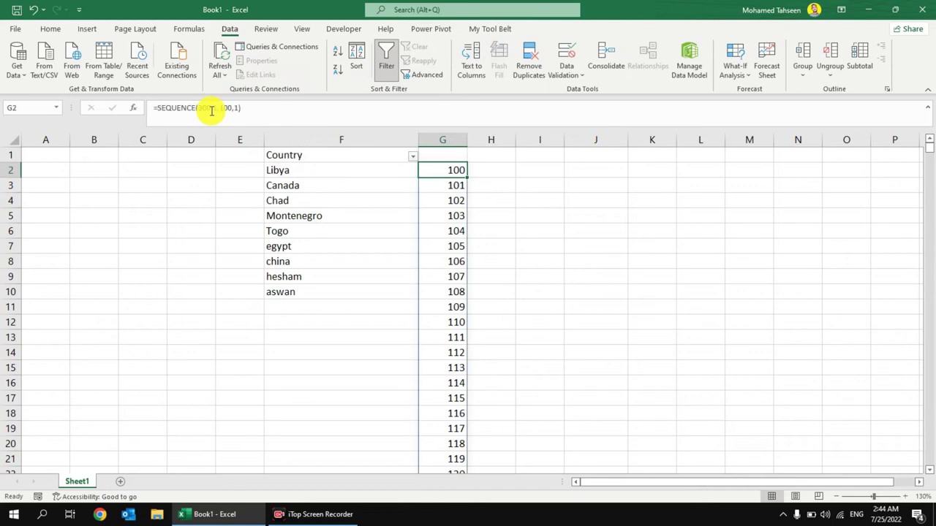
key("Delete")
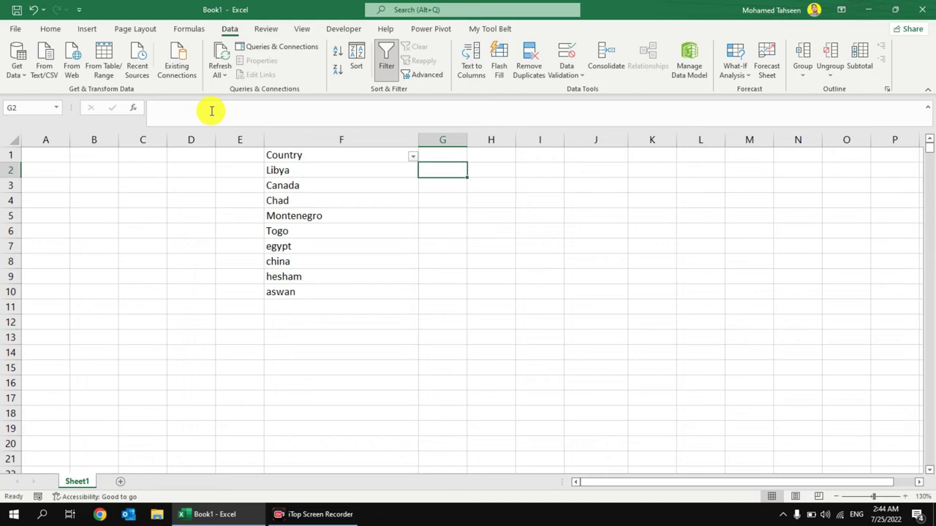
- Enter =COUNTA(F:F) in G2 and verify its result of 10 against the filled cells F1:F10
type("=counta")
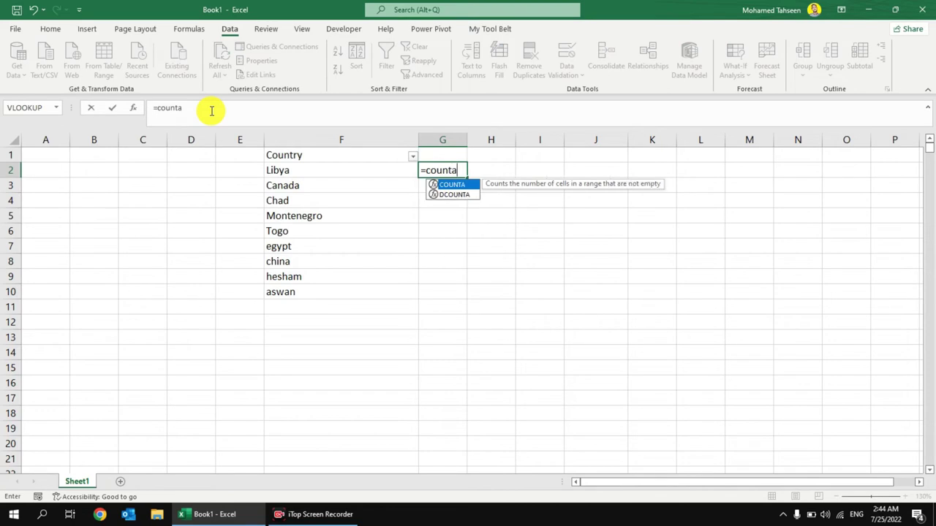
key("Tab")
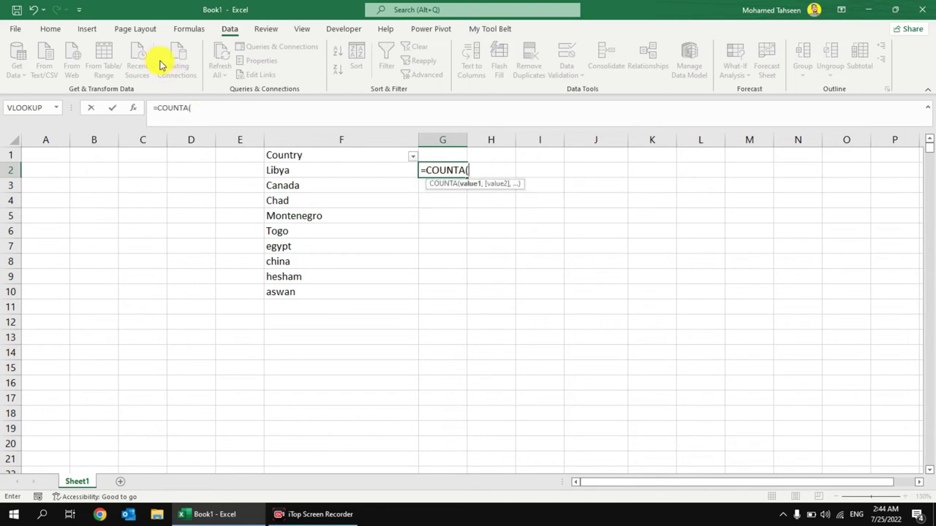
left_click(292, 133)
type(")")
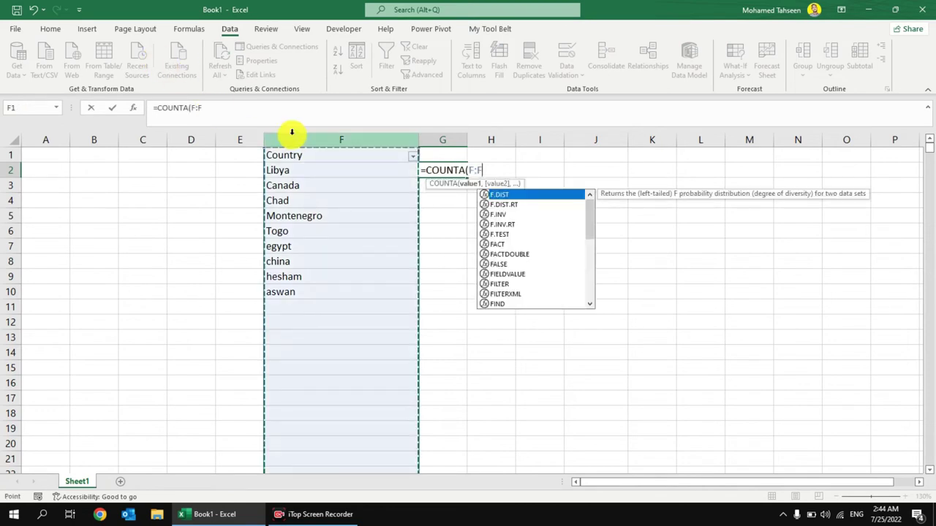
key("Return")
left_click(459, 166)
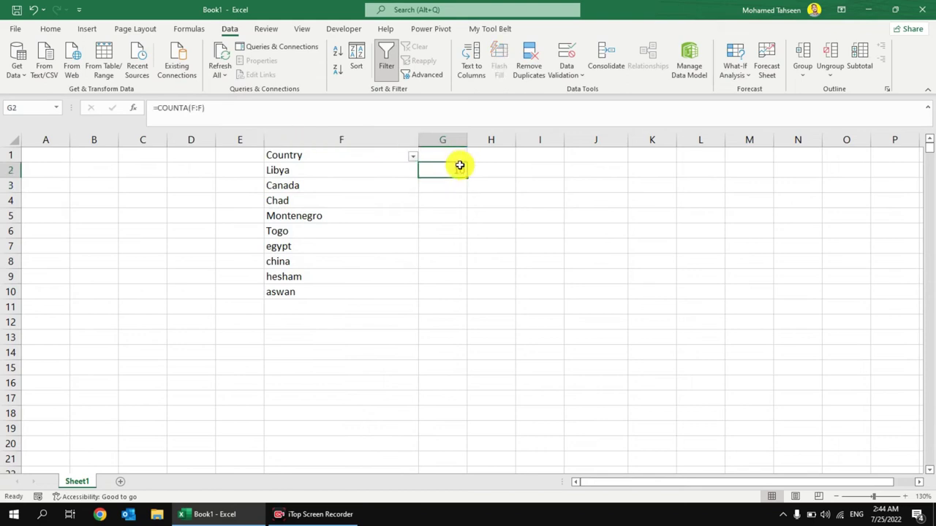
left_click_drag(344, 155, 359, 292)
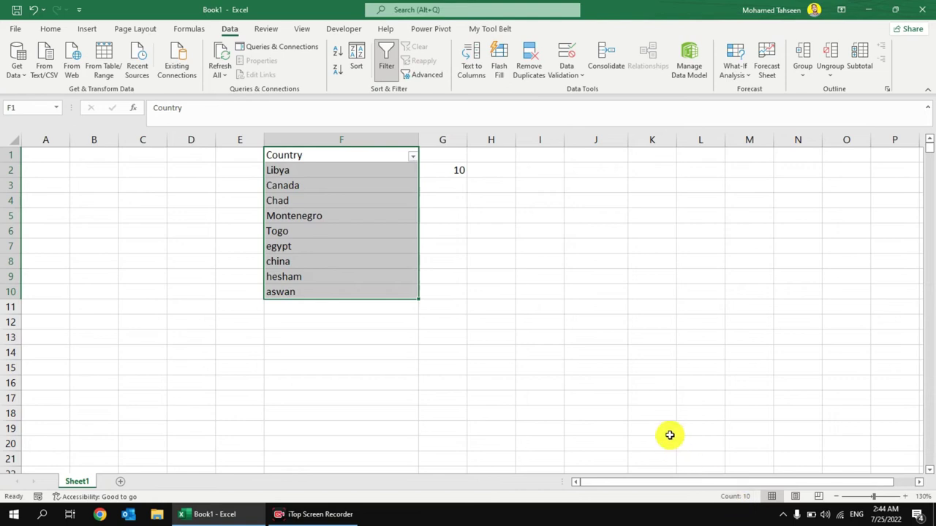
left_click(443, 173)
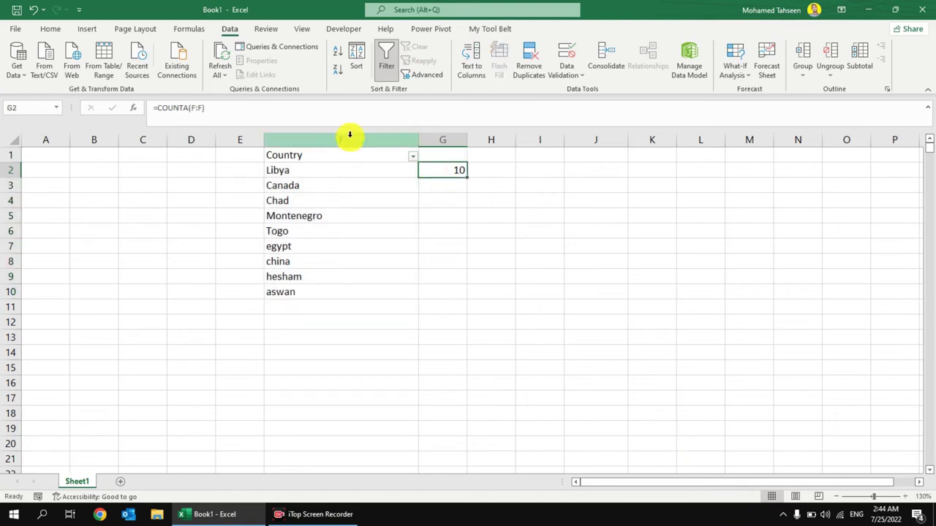
left_click(325, 155)
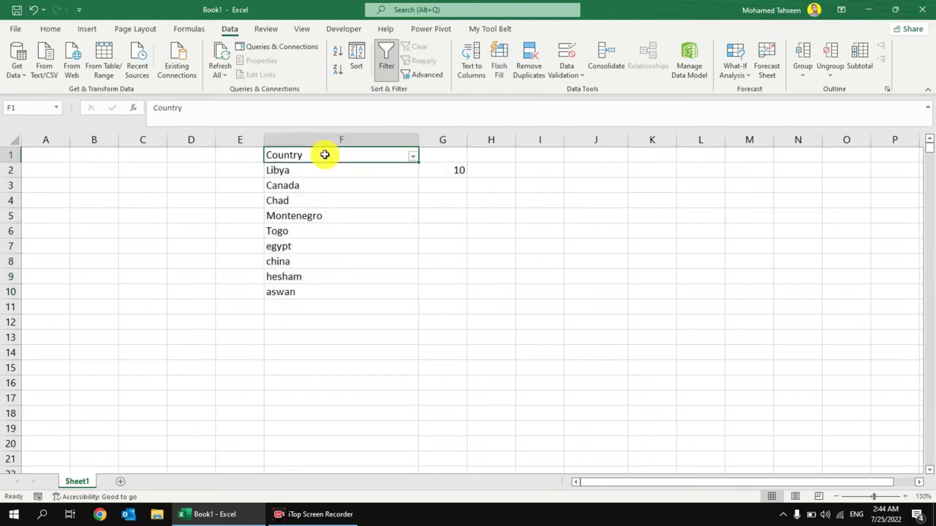
- Fill the Country header yellow and change G2 to =COUNTA(F:F)-1 to exclude the header
left_click(51, 28)
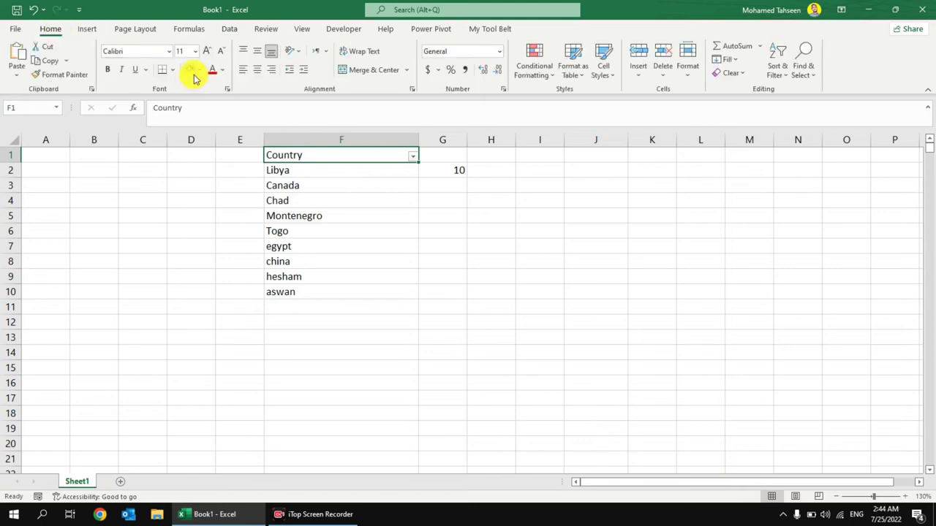
left_click(190, 70)
left_click(450, 171)
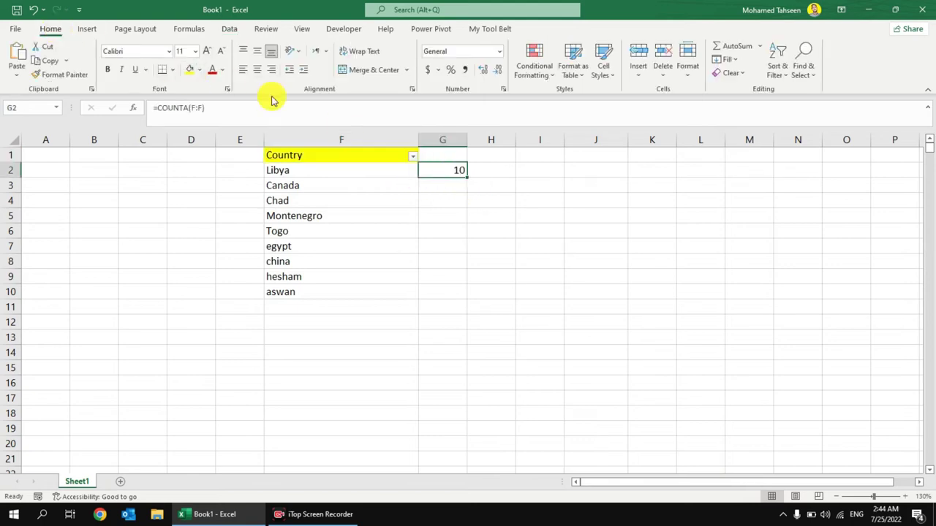
left_click(260, 110)
type("-")
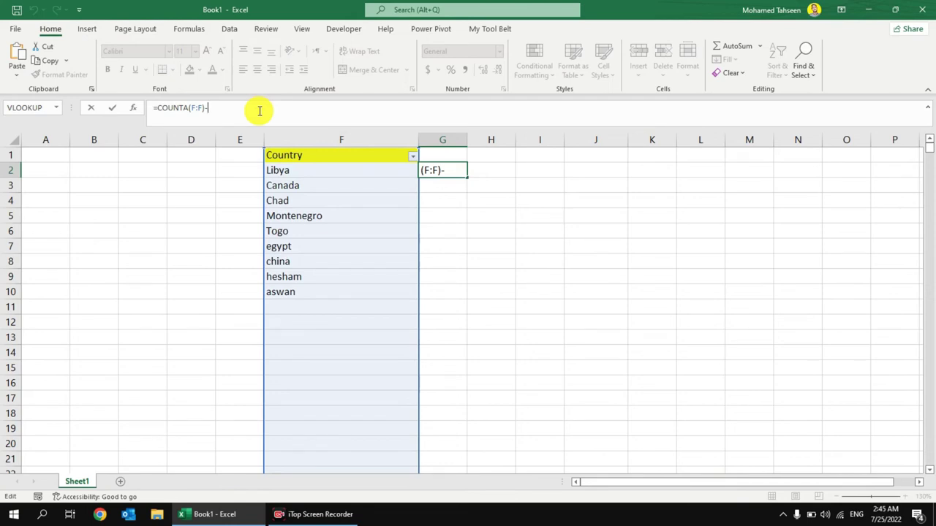
type("11")
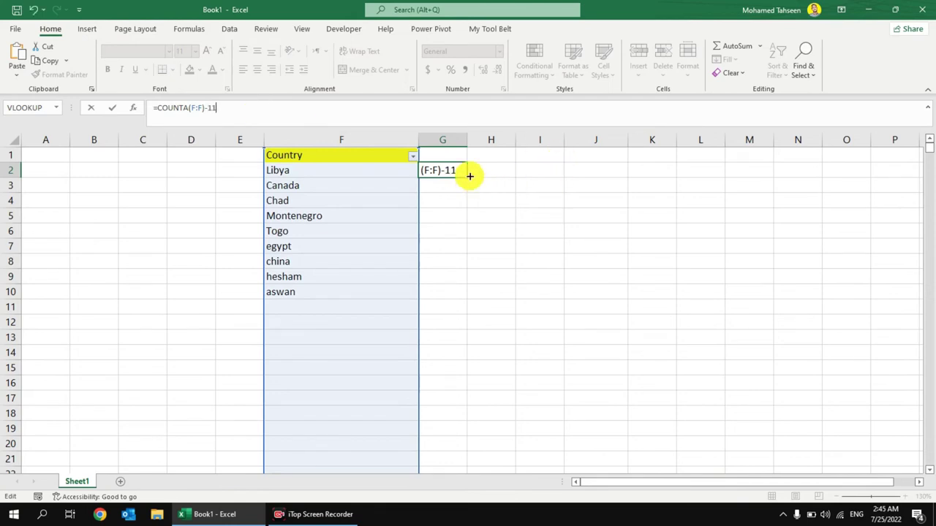
key("Return")
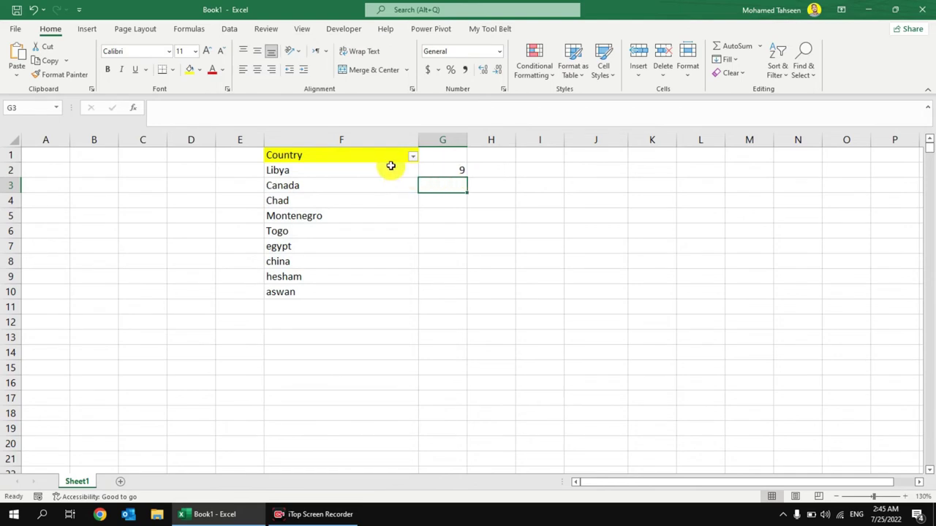
- Add ygtjhygf as a new entry in F11, then check the Libya and Canada cells
left_click_drag(389, 168, 462, 259)
left_click(441, 141)
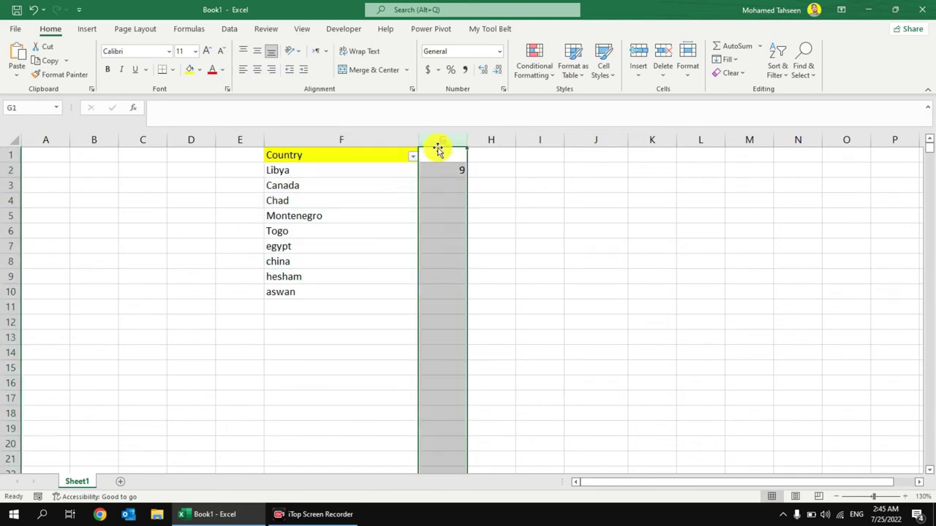
left_click(341, 259)
left_click(316, 305)
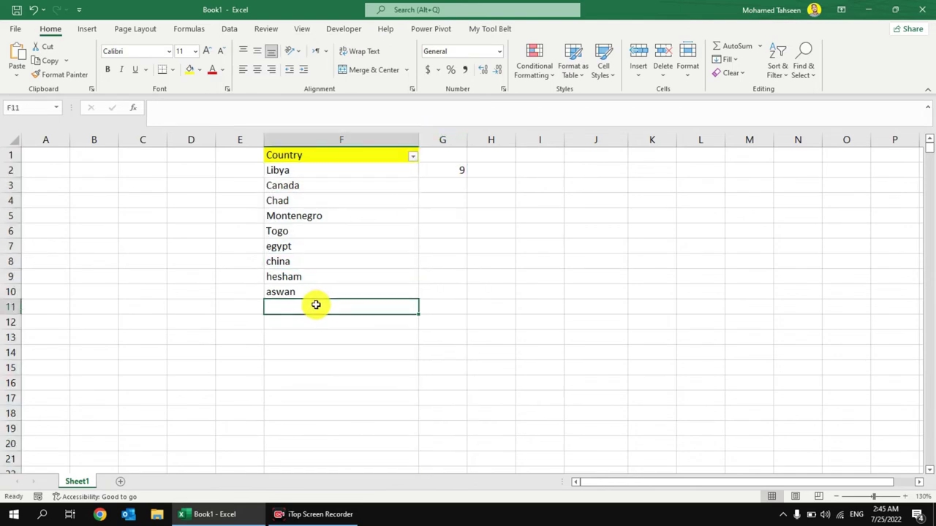
type("ygtjhygf")
key("Return")
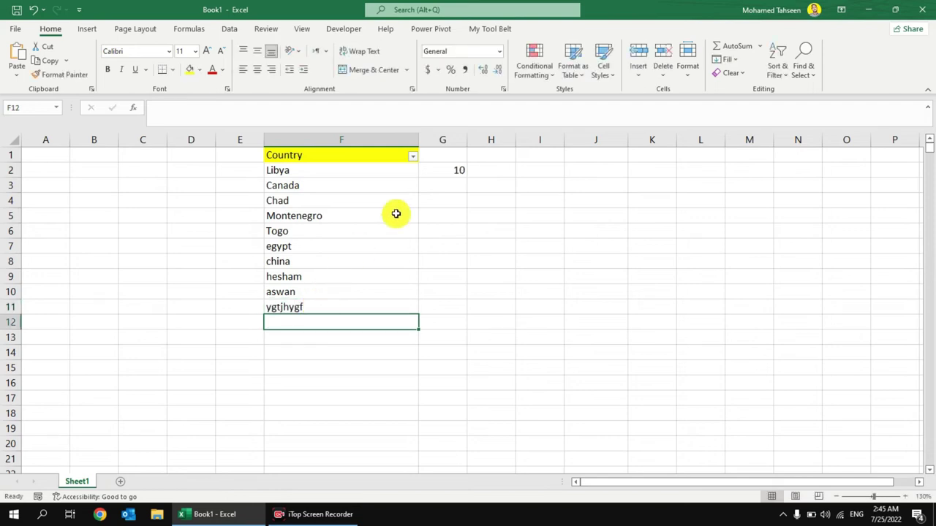
mouse_move(446, 175)
left_mouse_down()
mouse_move(370, 159)
mouse_move(361, 171)
left_mouse_up()
left_click(363, 170)
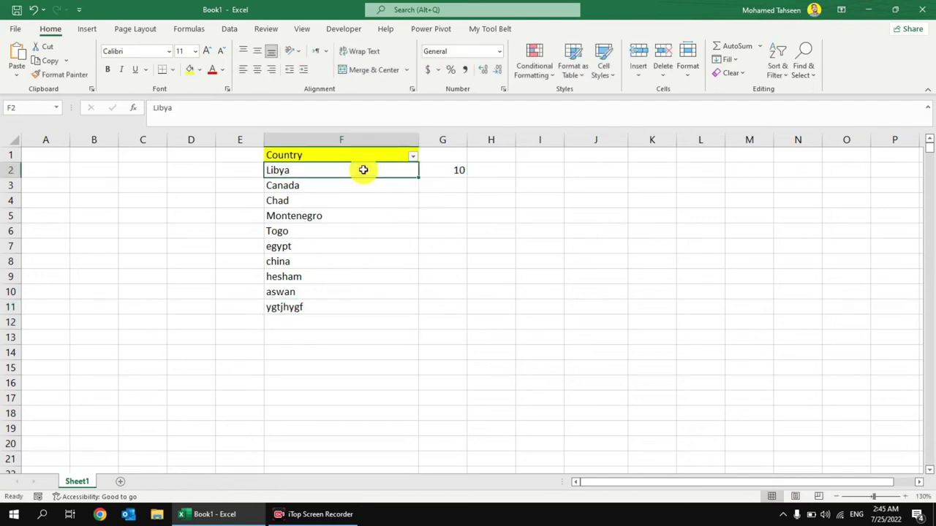
left_click(307, 191)
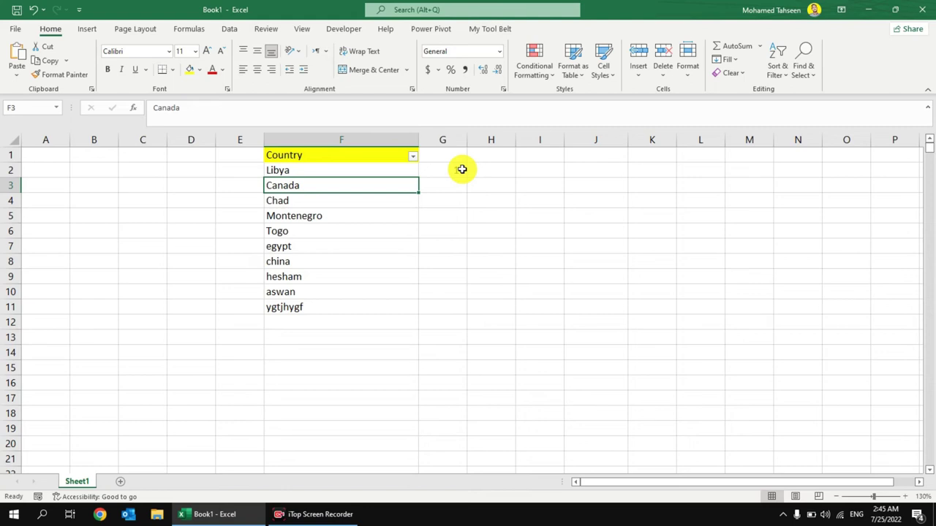
- Clear G2 and enter =SEQUENCE(COUNTA(F:F)-1,,100,5) so column G counts up by 5 from 100
left_click(462, 169)
key("Delete")
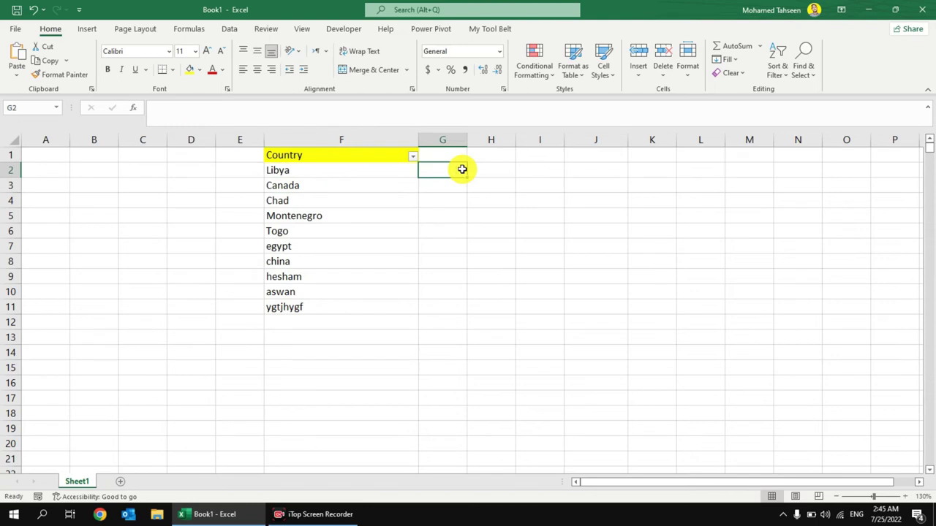
type("=seq")
double_click(458, 185)
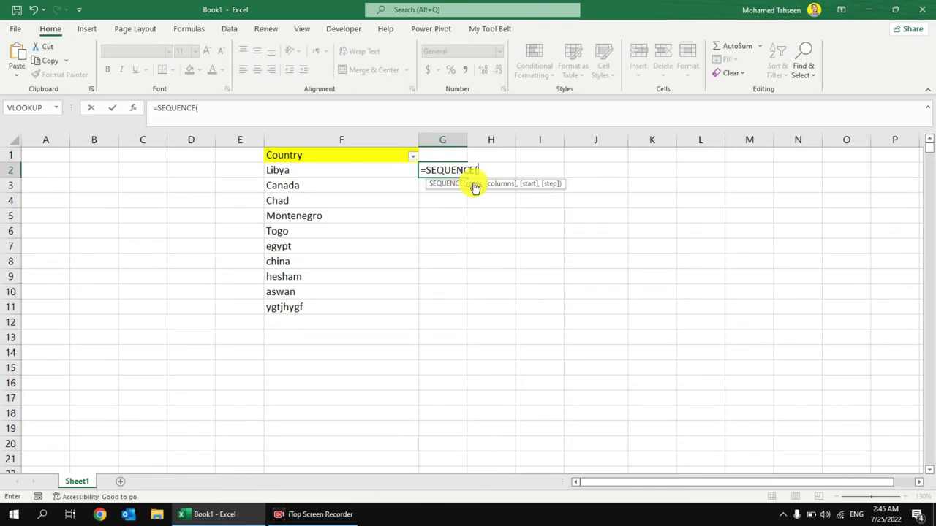
type("co")
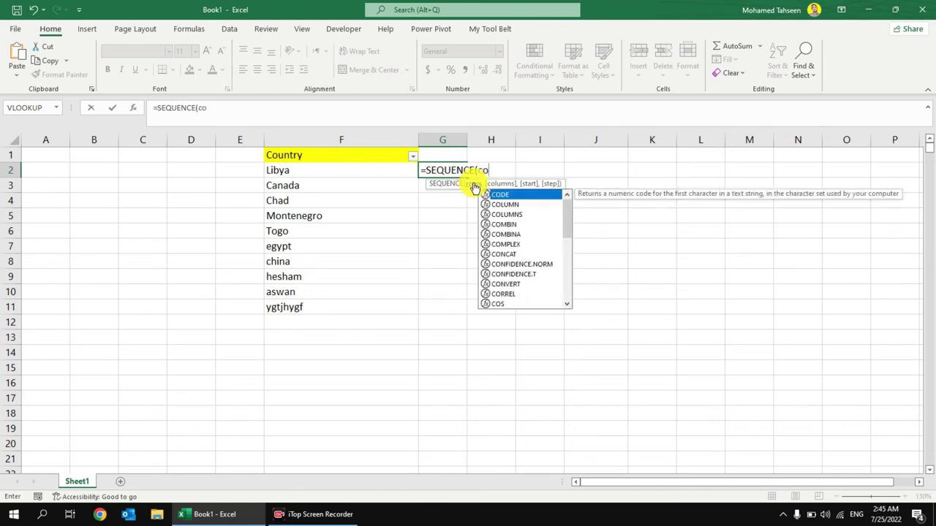
type("unta")
key("Tab")
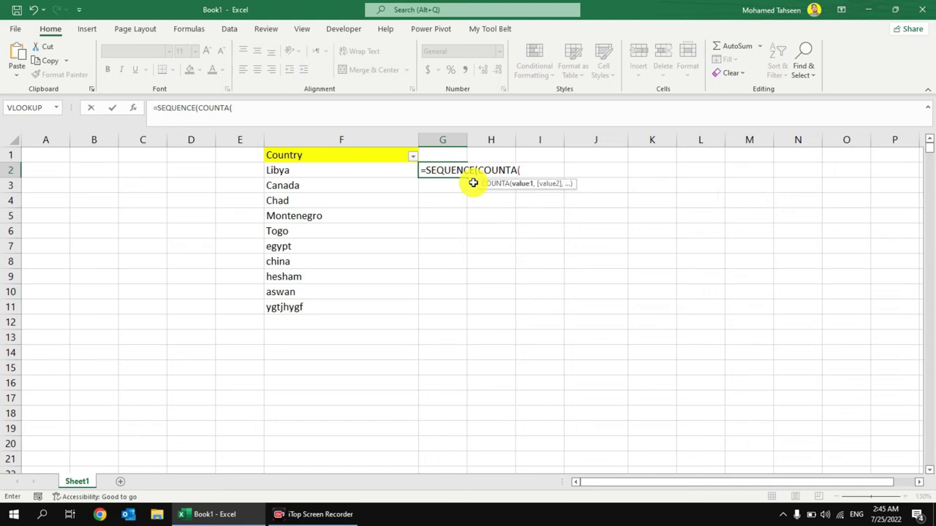
left_click(362, 137)
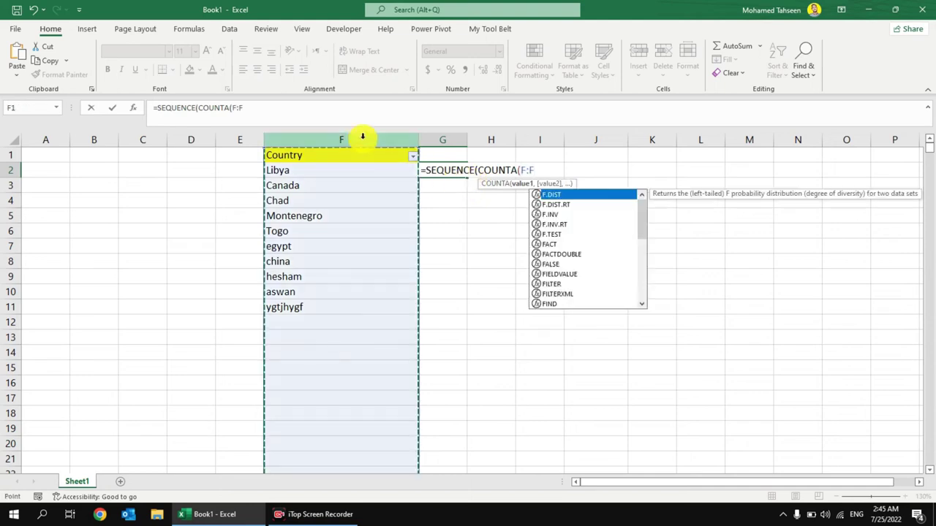
type(")")
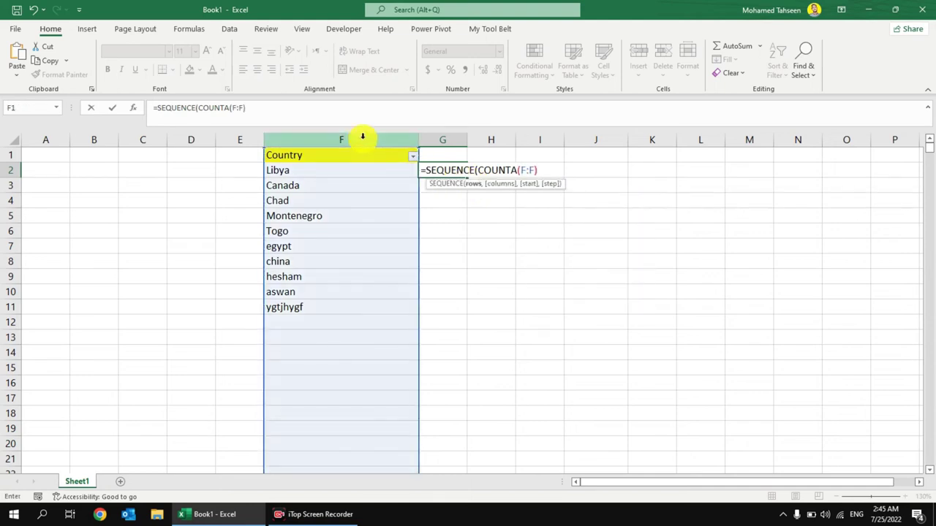
type("-1")
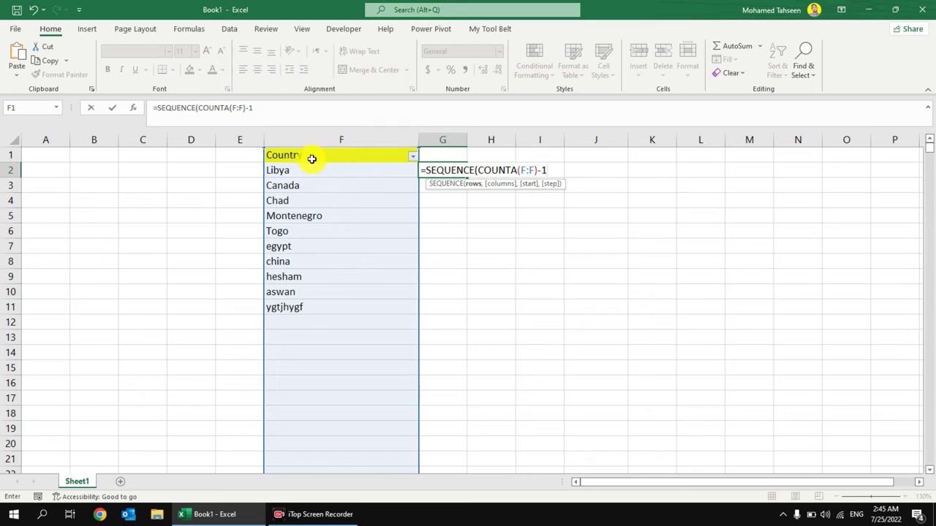
type(",")
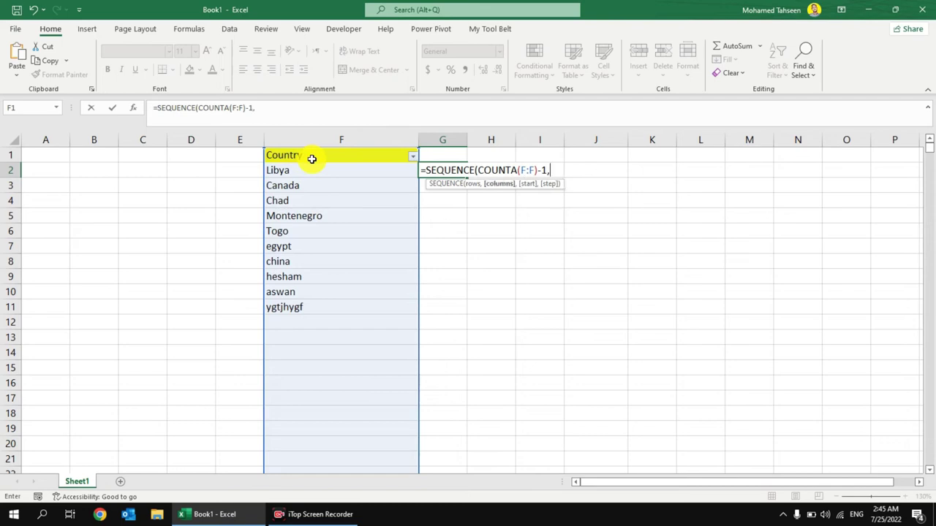
type(",")
type("100,5")
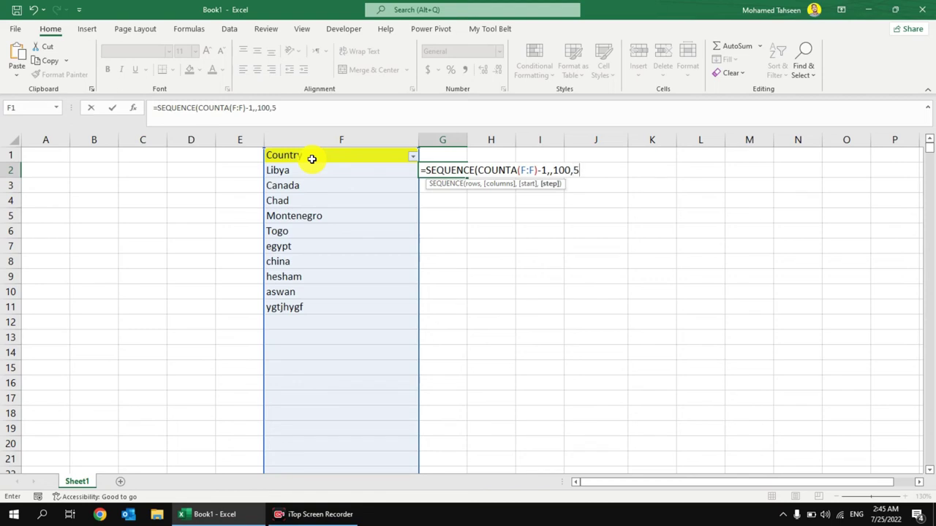
type(")")
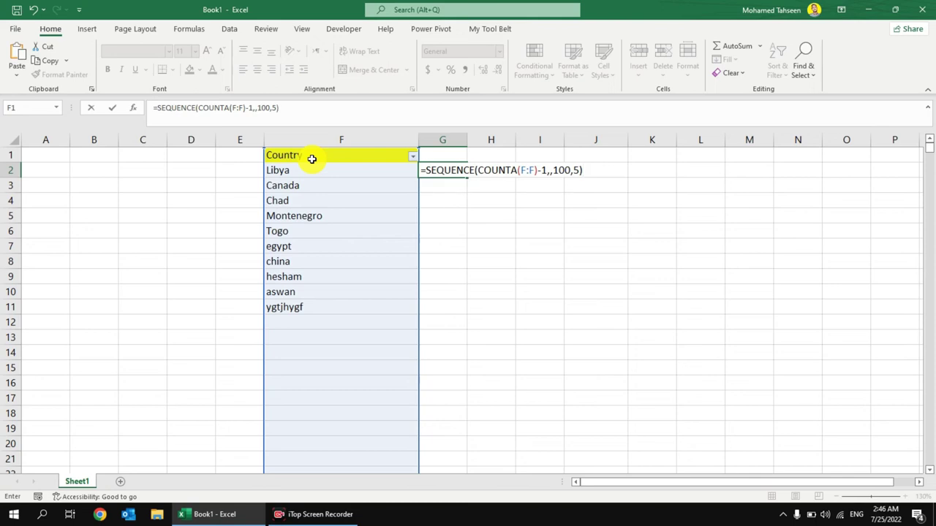
key("Return")
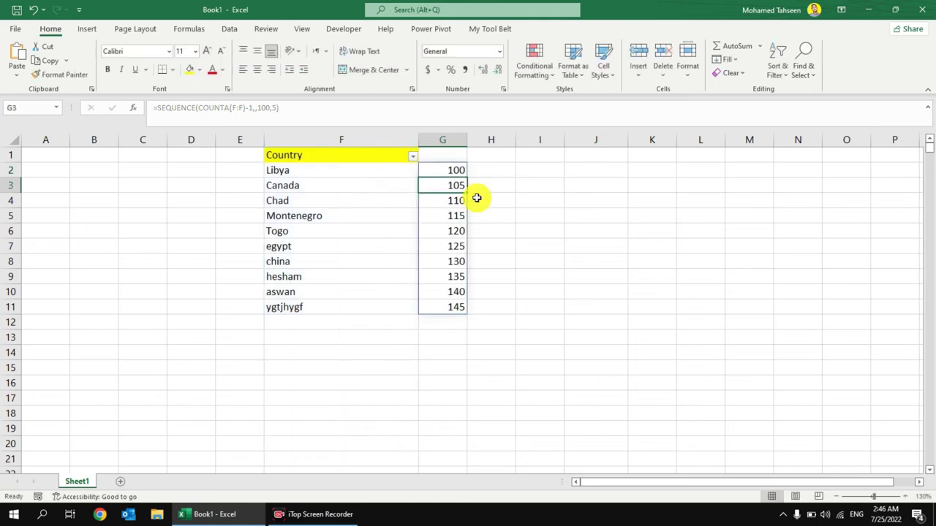
- Check the spilled numbers in column G and add iman below the list
left_click(456, 171)
left_click(455, 185)
left_click(454, 199)
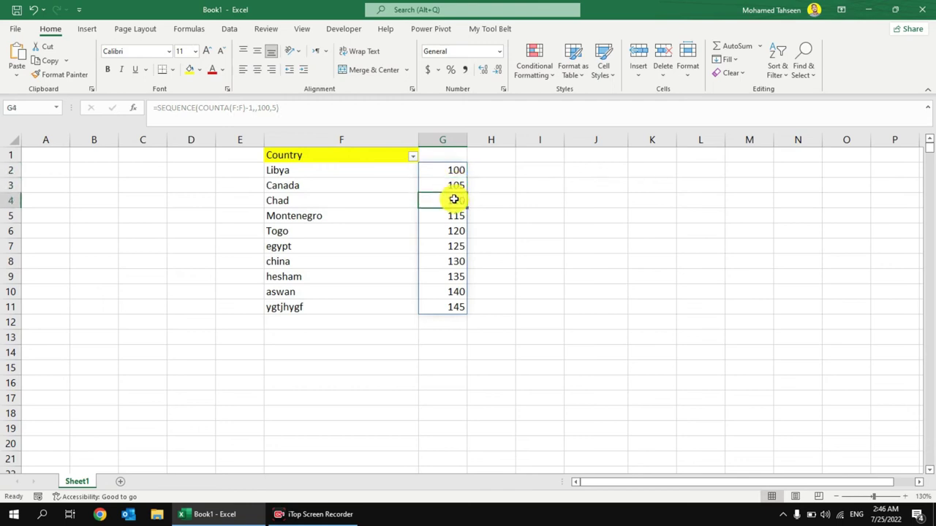
left_click(454, 216)
left_click(429, 232)
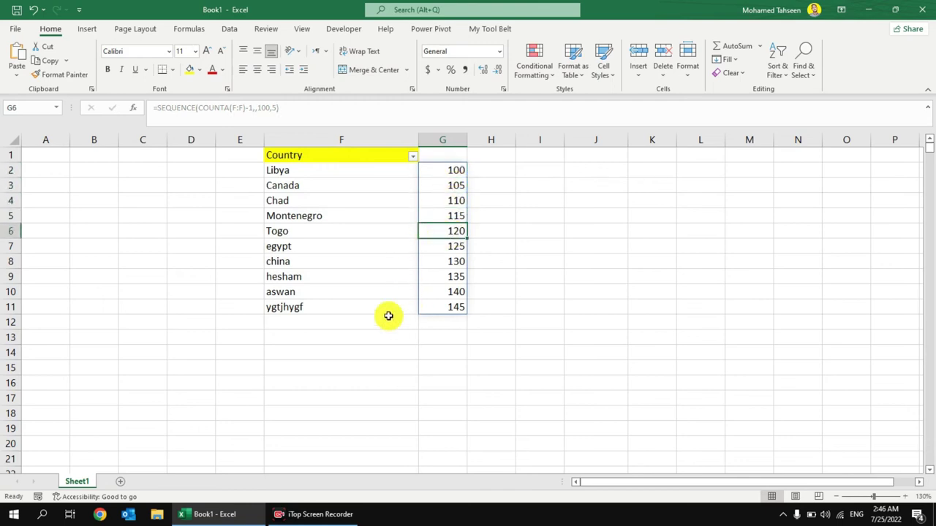
left_click(335, 324)
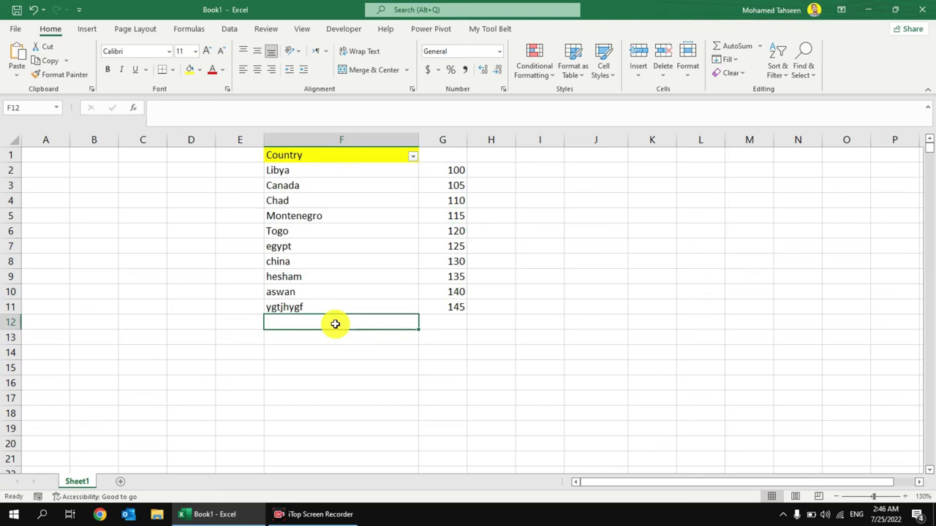
type("ima")
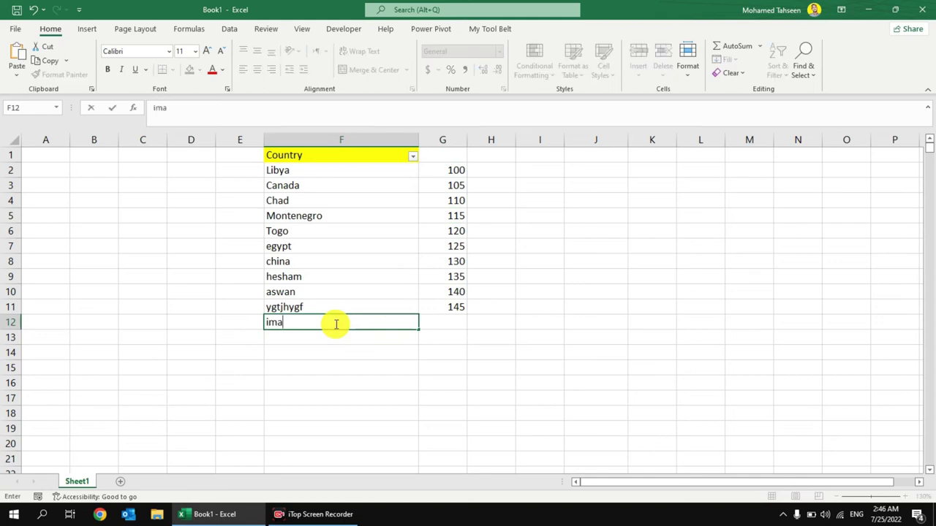
type("n")
key("Return")
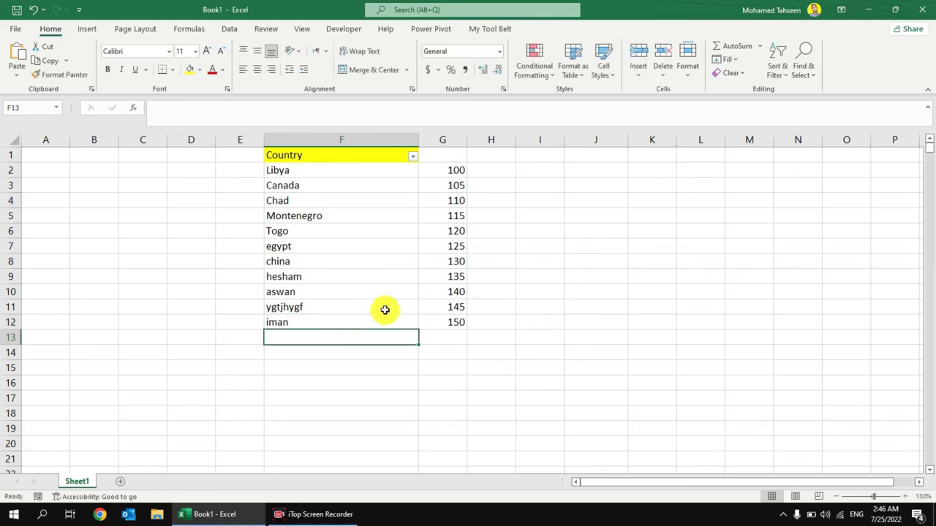
- Add yara and shimaa as the next two entries in column F
left_click(441, 333)
left_click(325, 344)
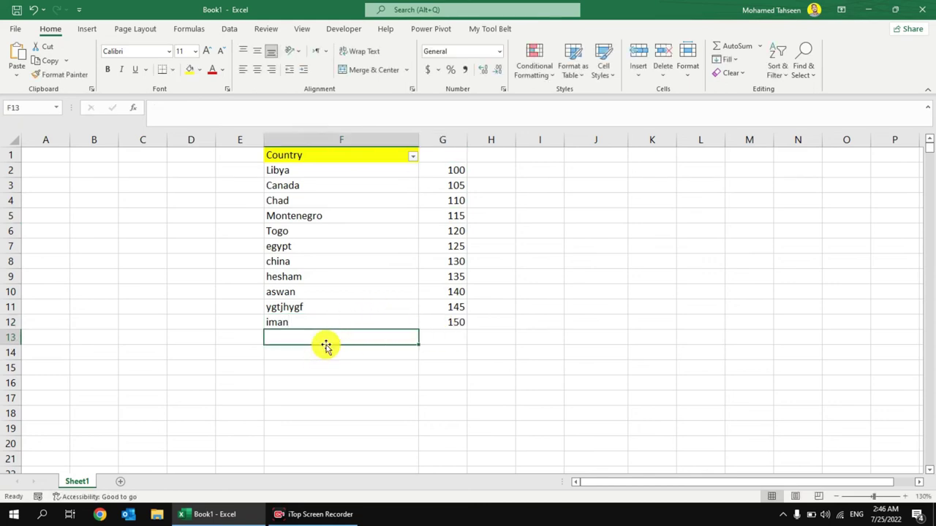
type("yara")
key("Return")
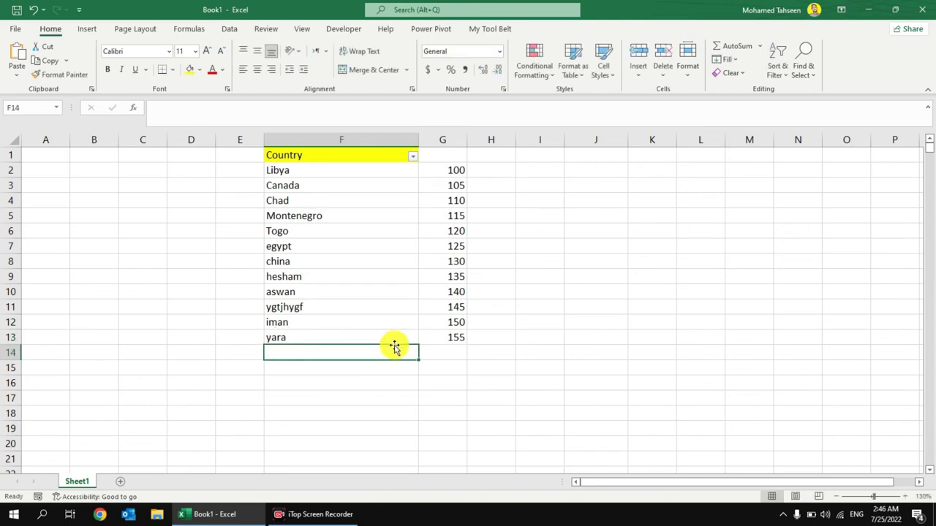
type("shimaa")
key("Return")
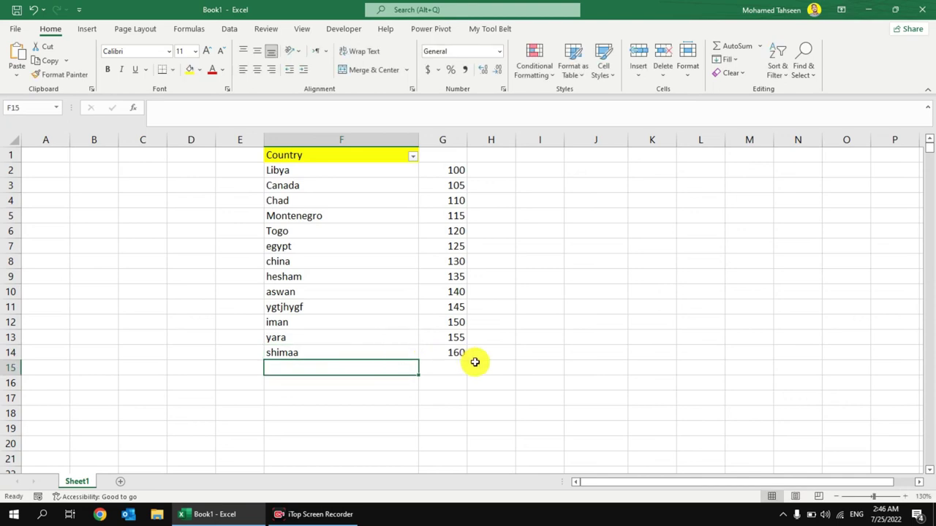
- Type juhsddsf in F20 and confirm the numbering now reaches G15
left_click(389, 446)
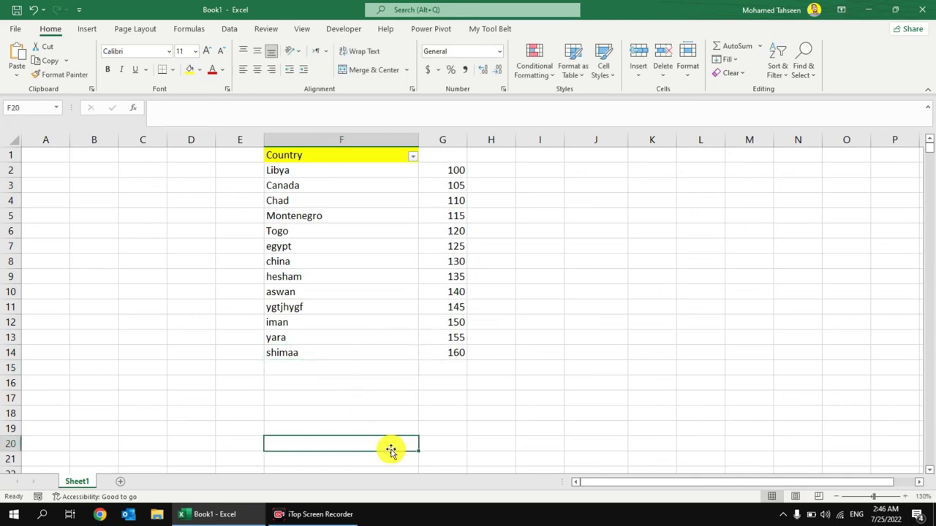
type("juhsddsf")
key("Return")
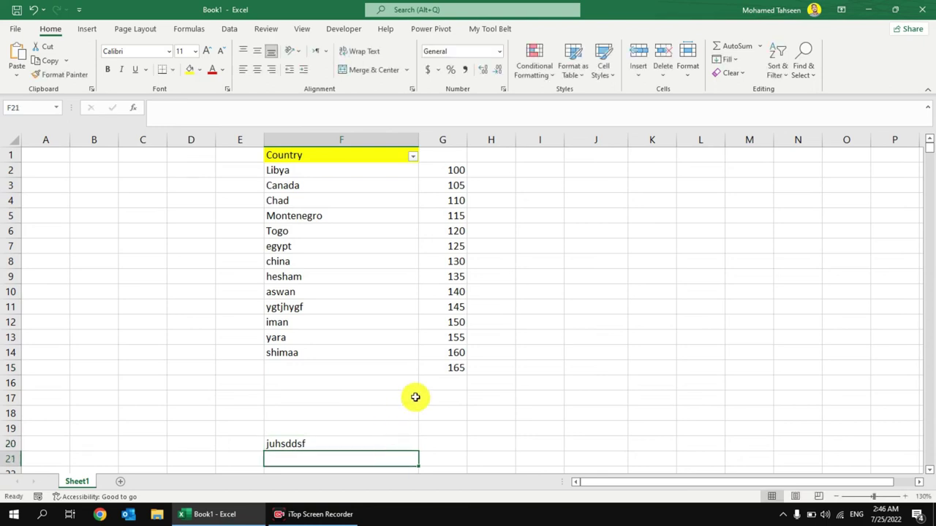
left_click(453, 367)
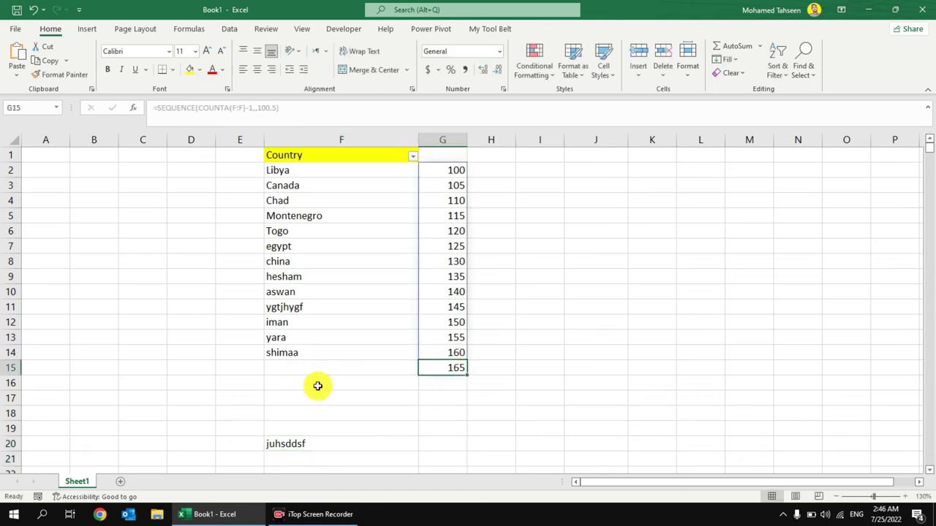
- Delete juhsddsf from F20 and return to F15, the first empty row below shimaa
left_click(312, 443)
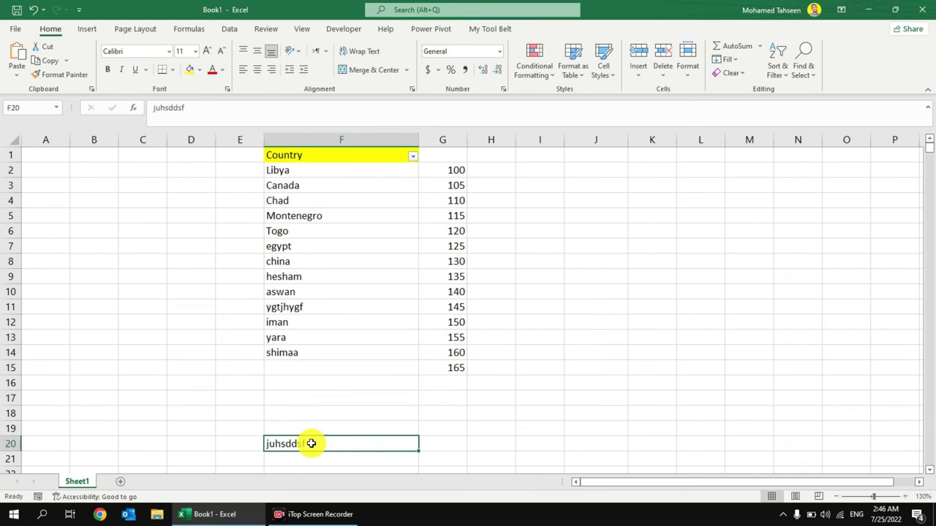
key("Delete")
left_click(317, 367)
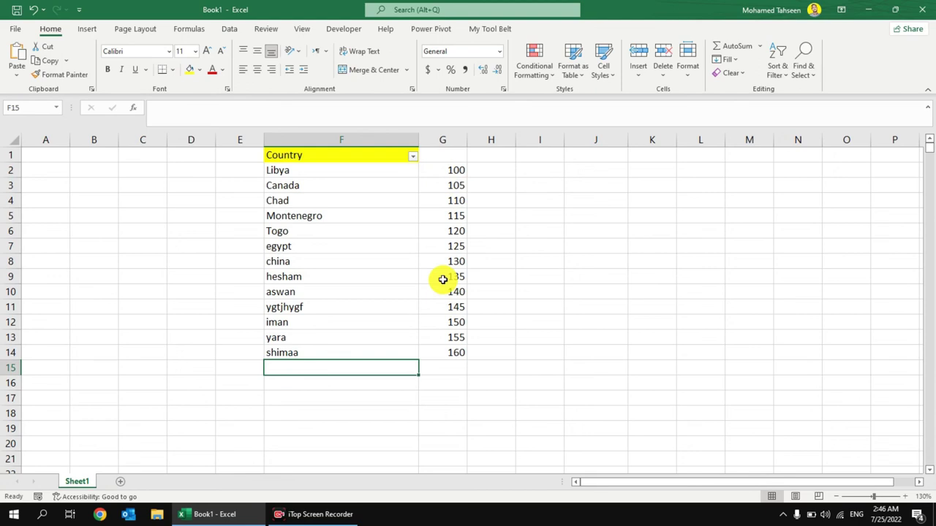
left_click(443, 207)
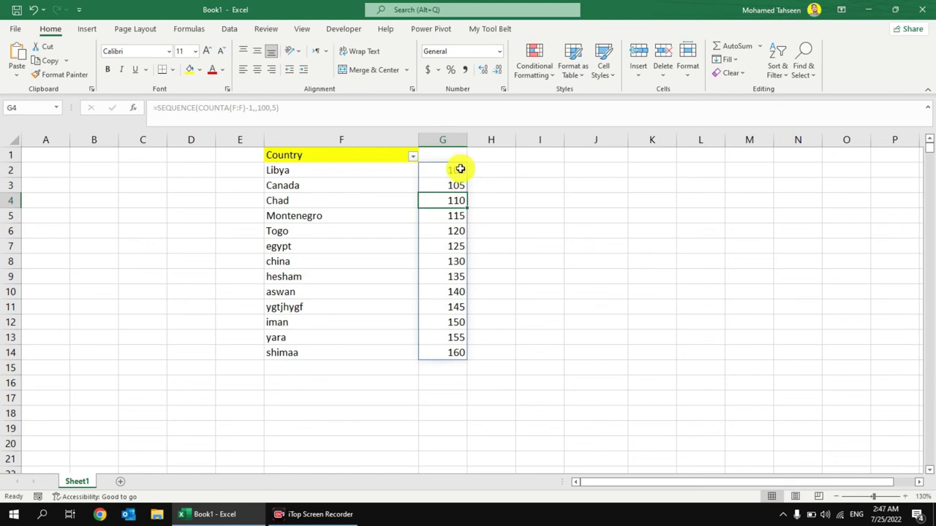
left_click(460, 169)
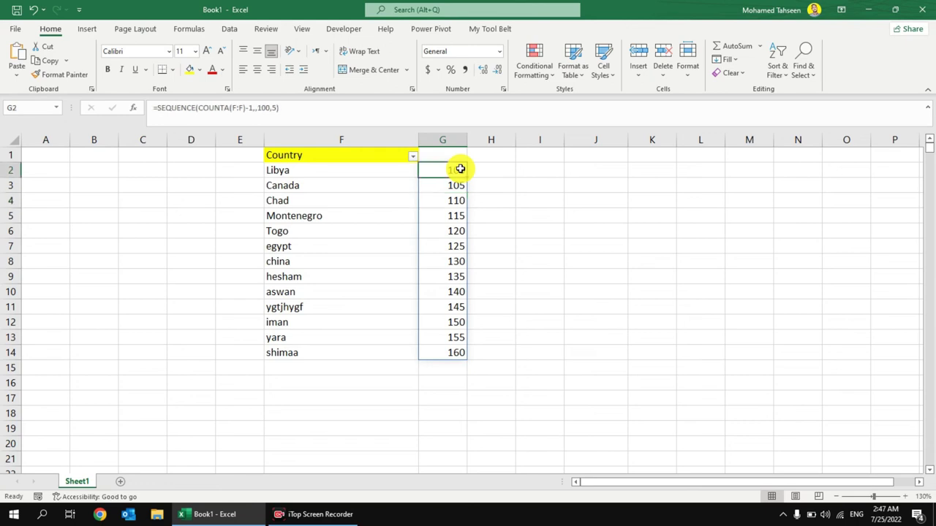
left_click(435, 365)
left_click(454, 311)
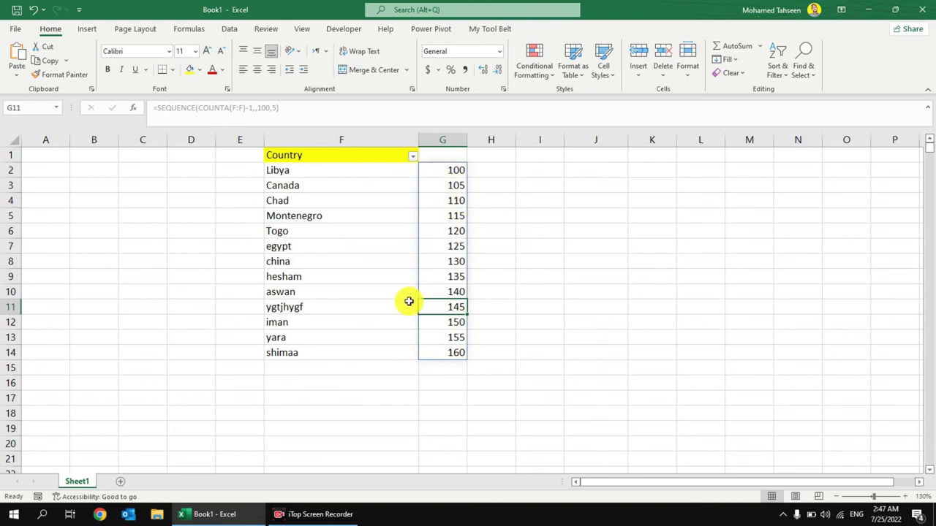
left_click(389, 370)
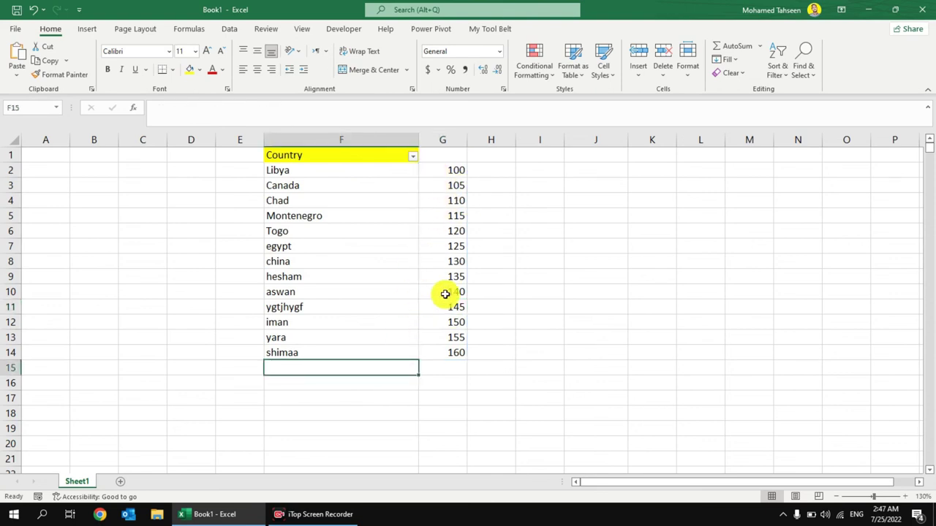